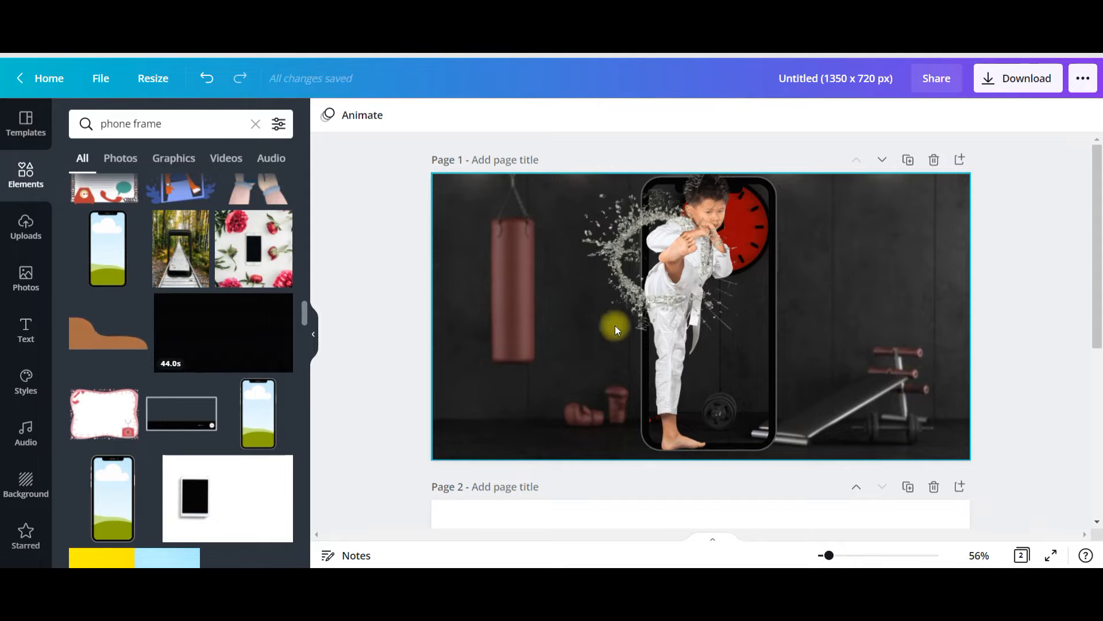
- Examine the finished design on page 1, the blank page 2 and the design's custom size settings
scroll(610, 330, "down", 3)
scroll(653, 362, "down", 3)
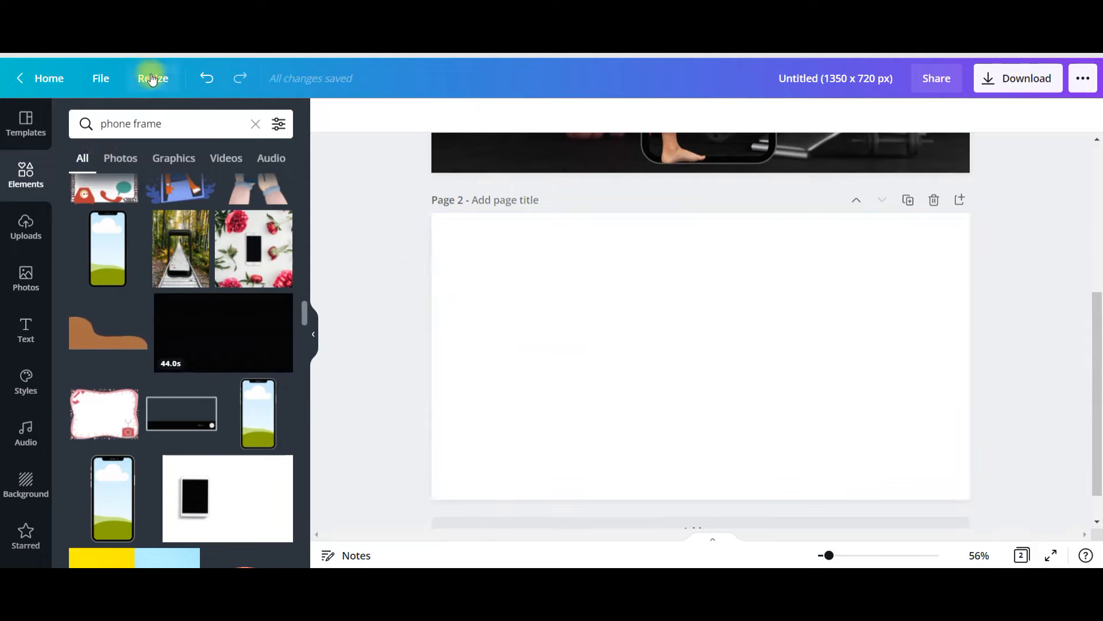
left_click(151, 78)
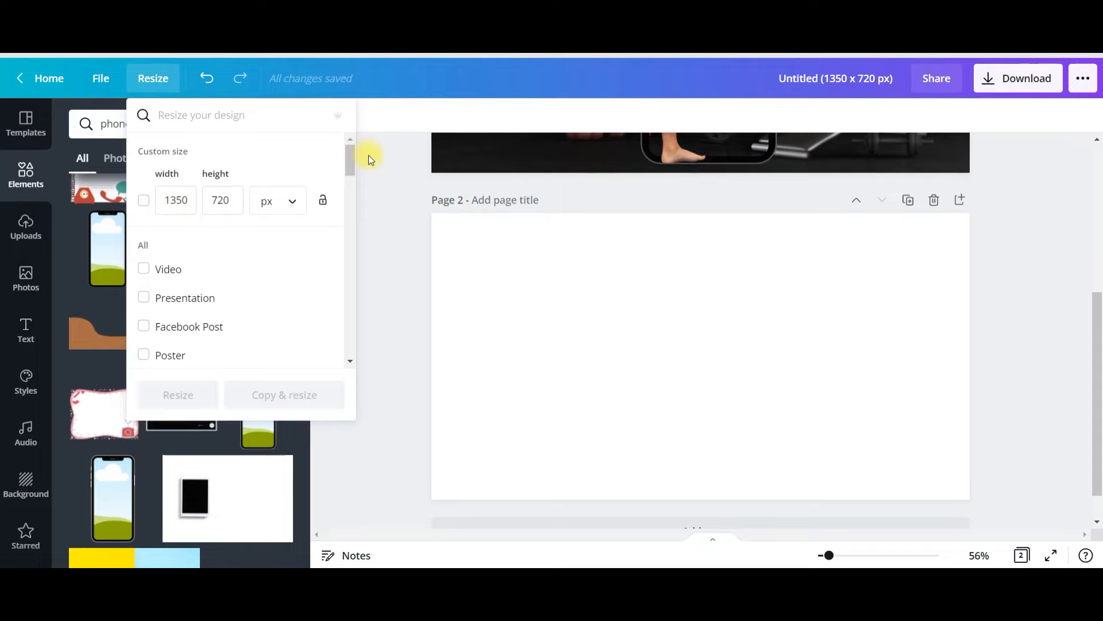
left_click(390, 166)
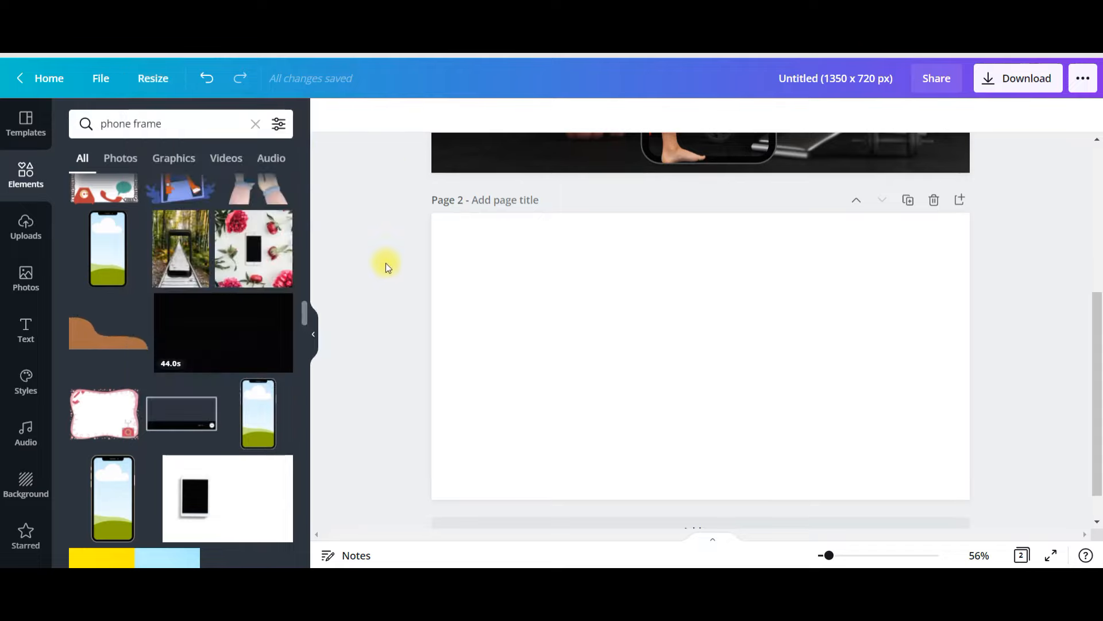
scroll(389, 268, "up", 5)
scroll(356, 265, "down", 1)
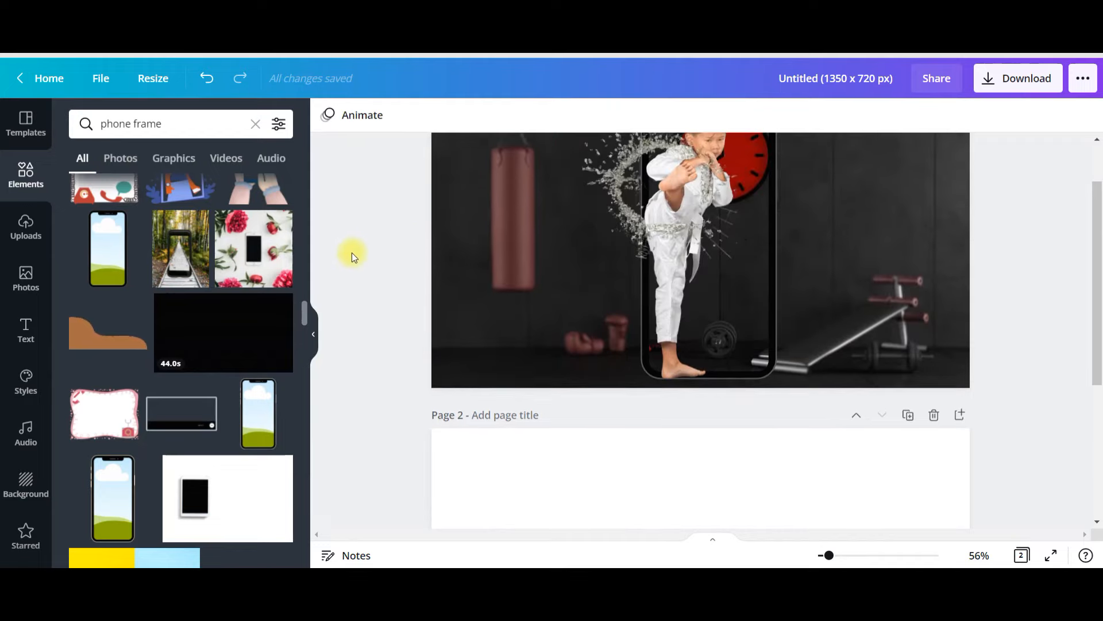
scroll(885, 266, "up", 2)
scroll(271, 300, "down", 10)
- Search the photo library for "gym"
left_click(26, 278)
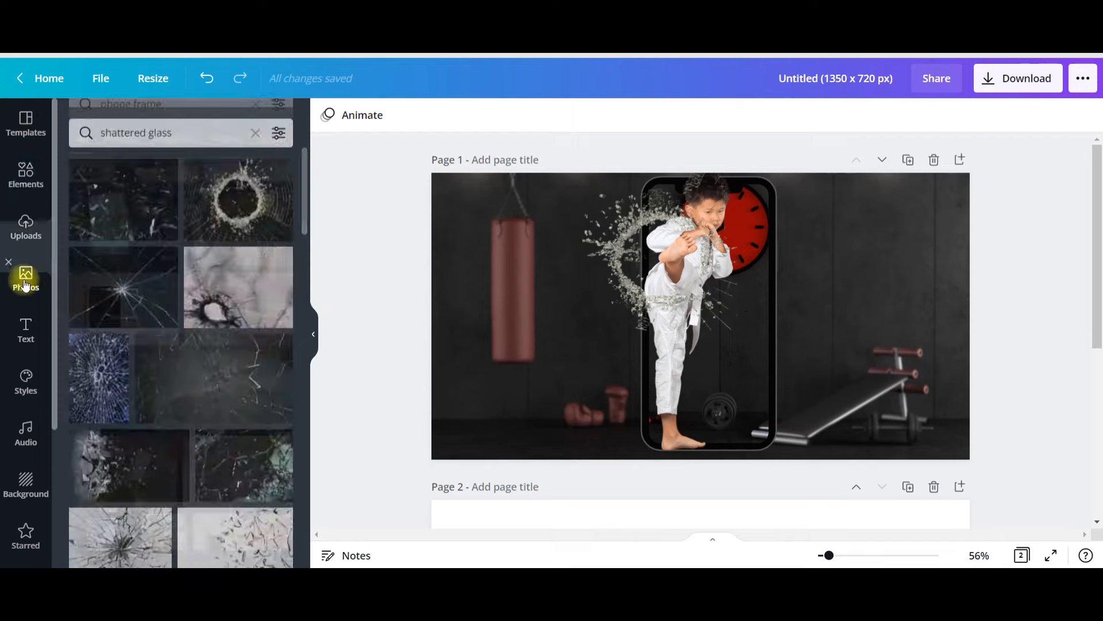
left_click_drag(174, 124, 9, 123)
type("gym")
key("Return")
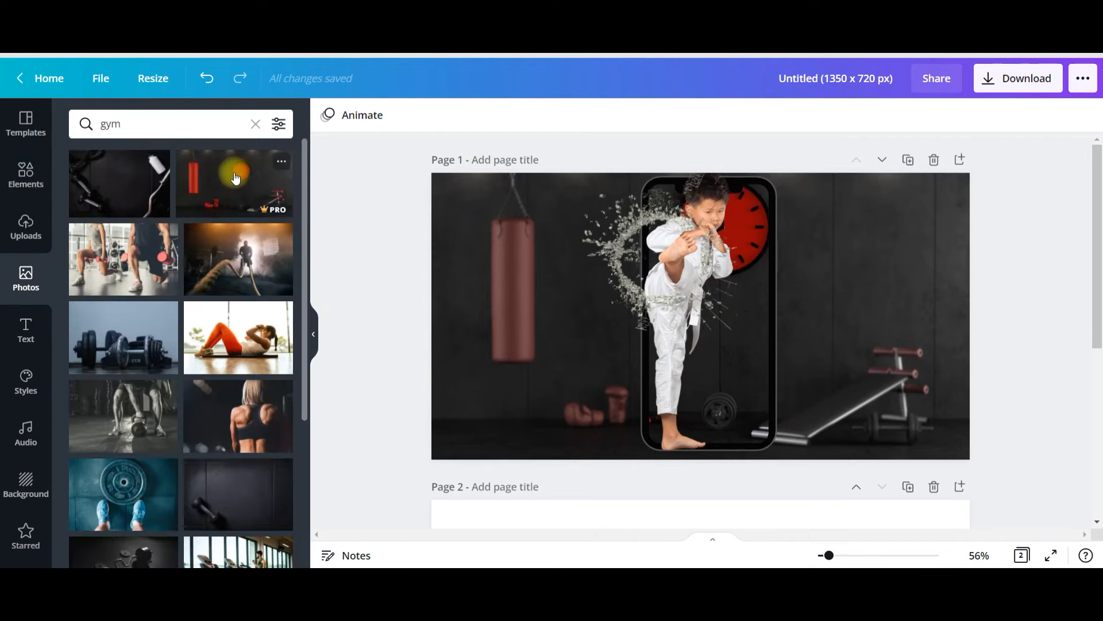
- Set the gym photo with the red punching bag as page 2's background and place a smaller second copy in the page's upper-left area
scroll(325, 227, "down", 3)
left_click_drag(193, 175, 498, 327)
right_click(577, 391)
left_click(692, 501)
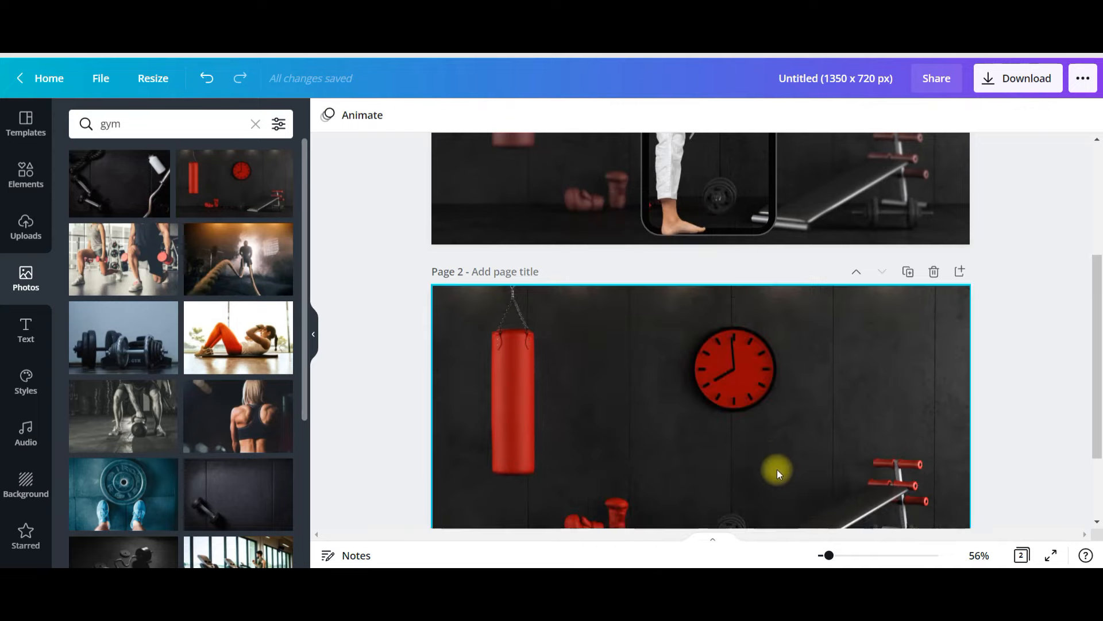
scroll(772, 456, "down", 2)
left_click_drag(237, 188, 493, 240)
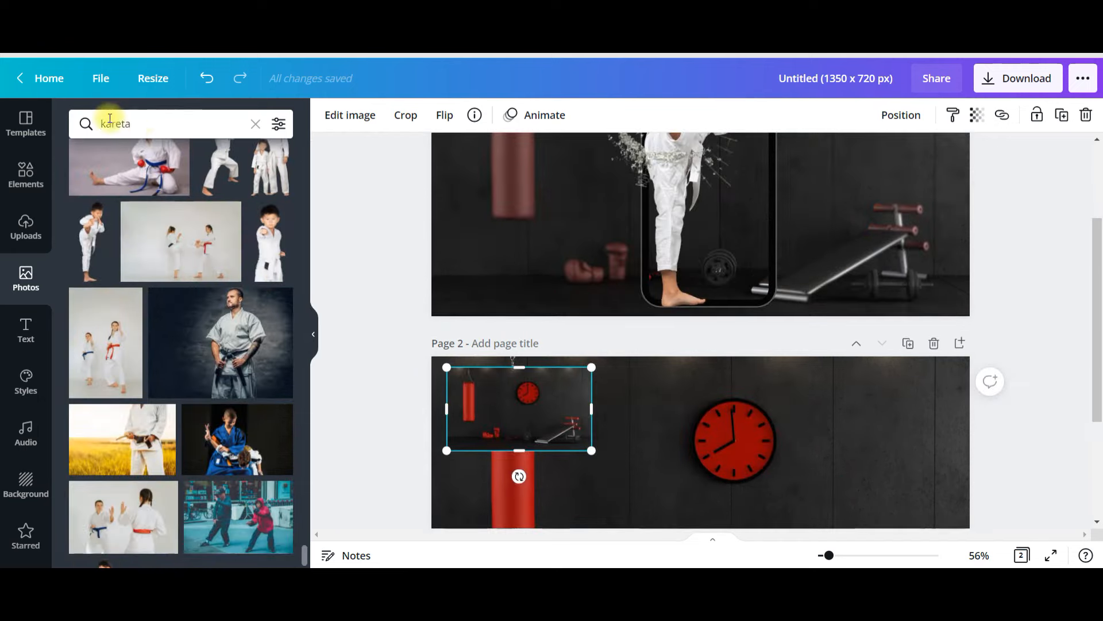
- Search the photos for "kareta" and place the kicking boy in the white uniform, enlarged, on the right side of page 2
left_click_drag(166, 123, 25, 120)
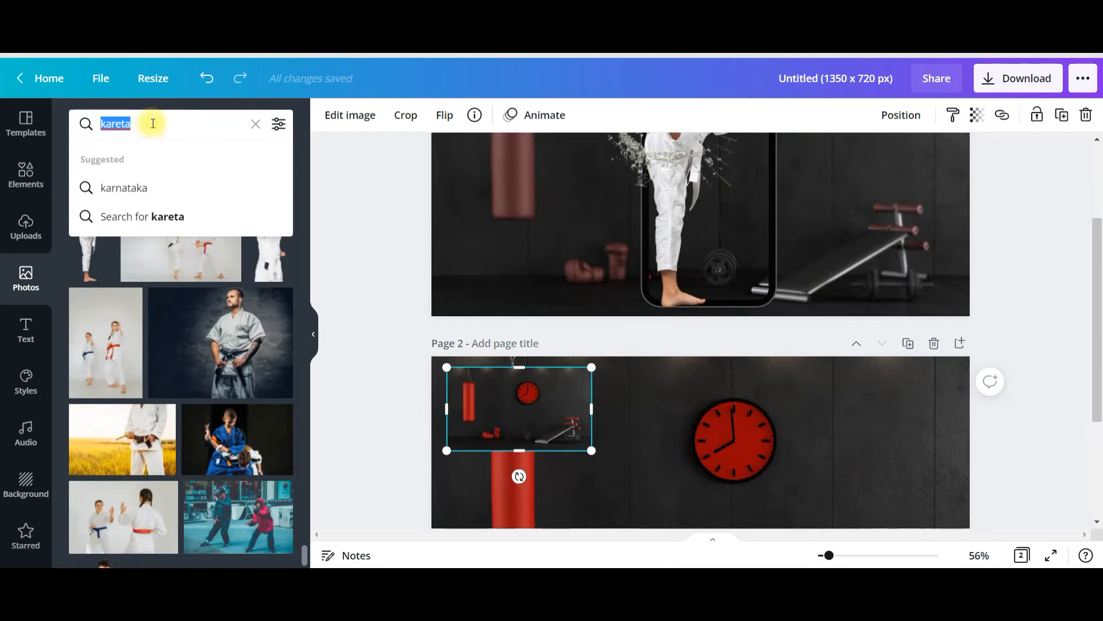
left_click(89, 253)
scroll(701, 413, "down", 1)
scroll(717, 409, "down", 4)
left_click_drag(712, 320, 856, 279)
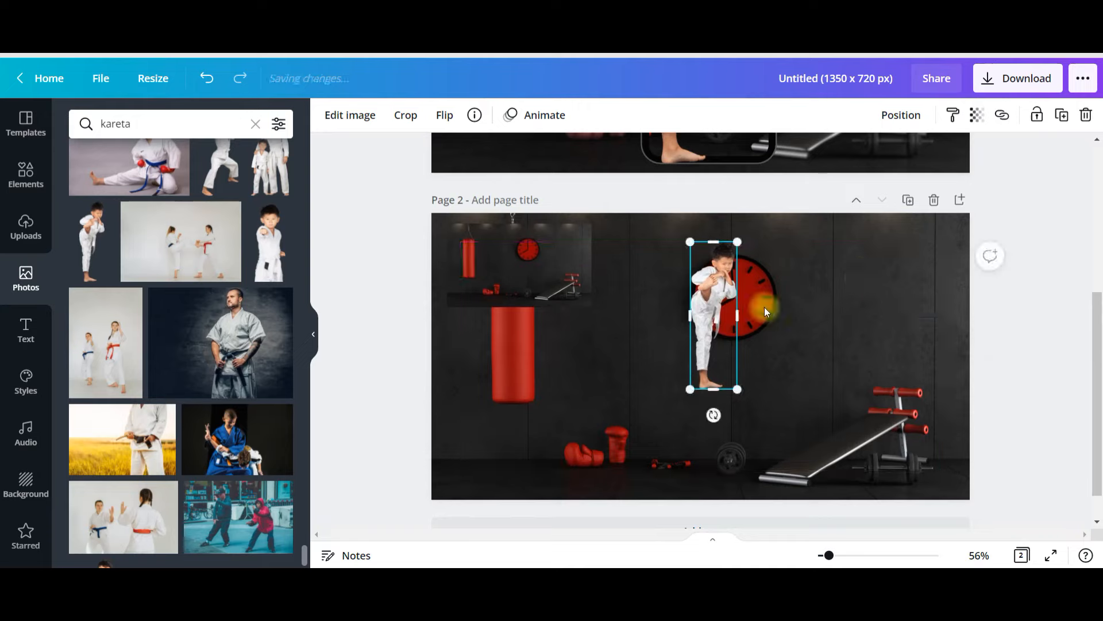
left_click_drag(735, 310, 567, 397)
left_click_drag(574, 329, 670, 292)
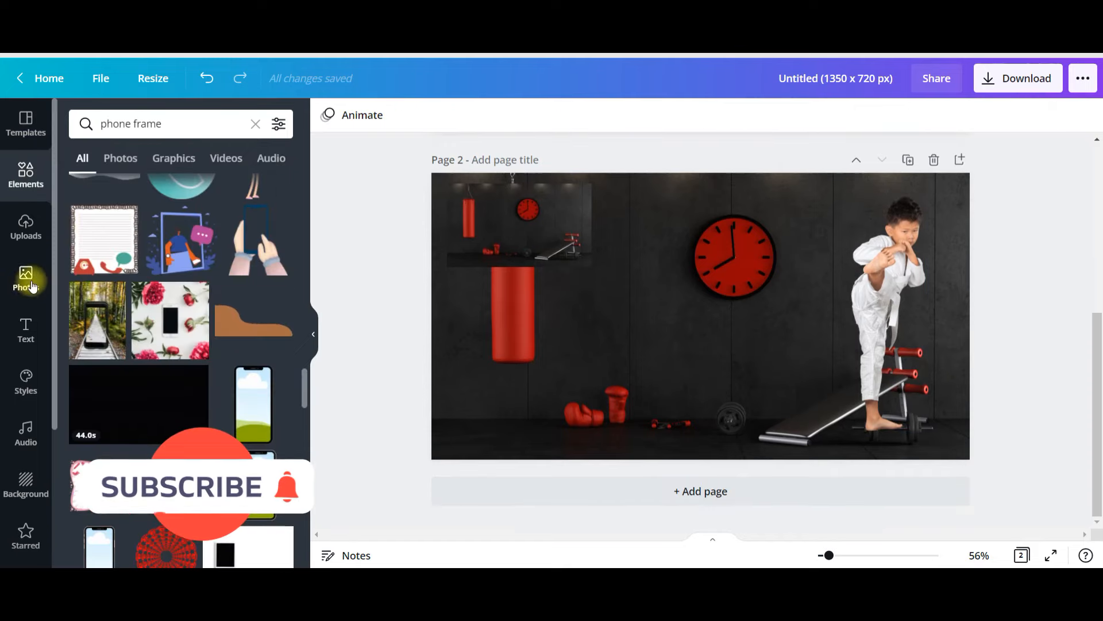
- Add the shattered glass photo with the round hole and a black notched phone frame to page 2
left_click(25, 279)
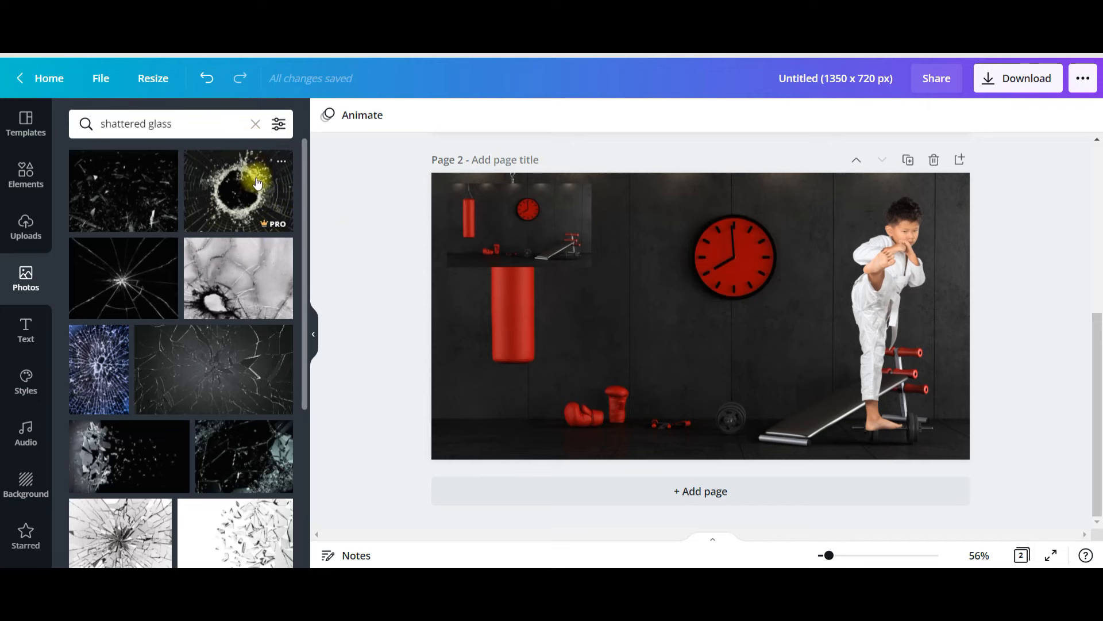
left_click(189, 230)
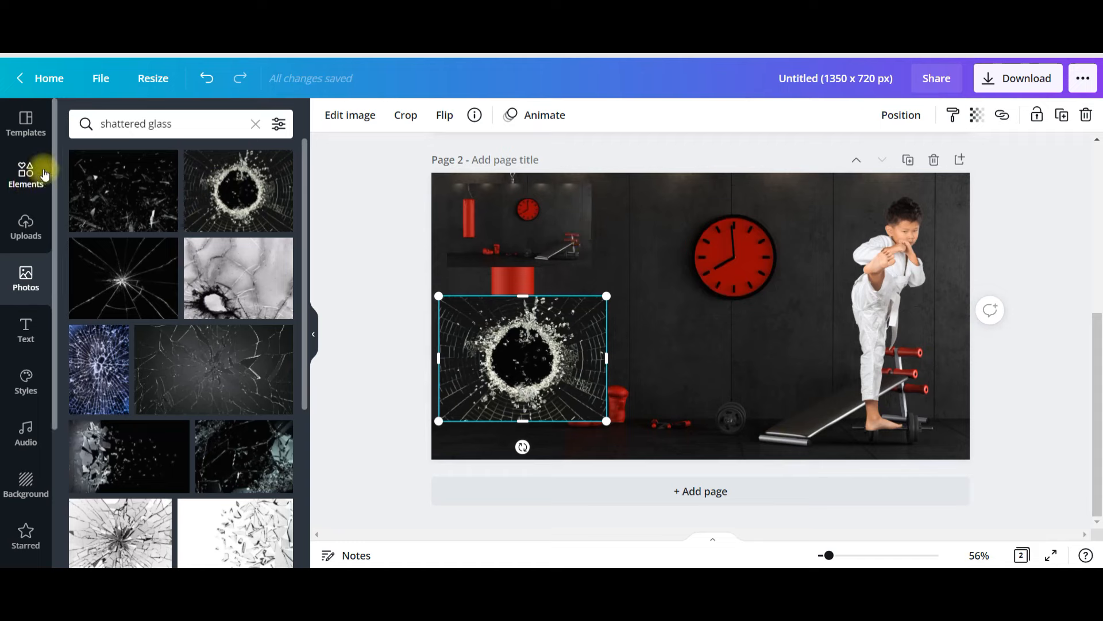
left_click(26, 173)
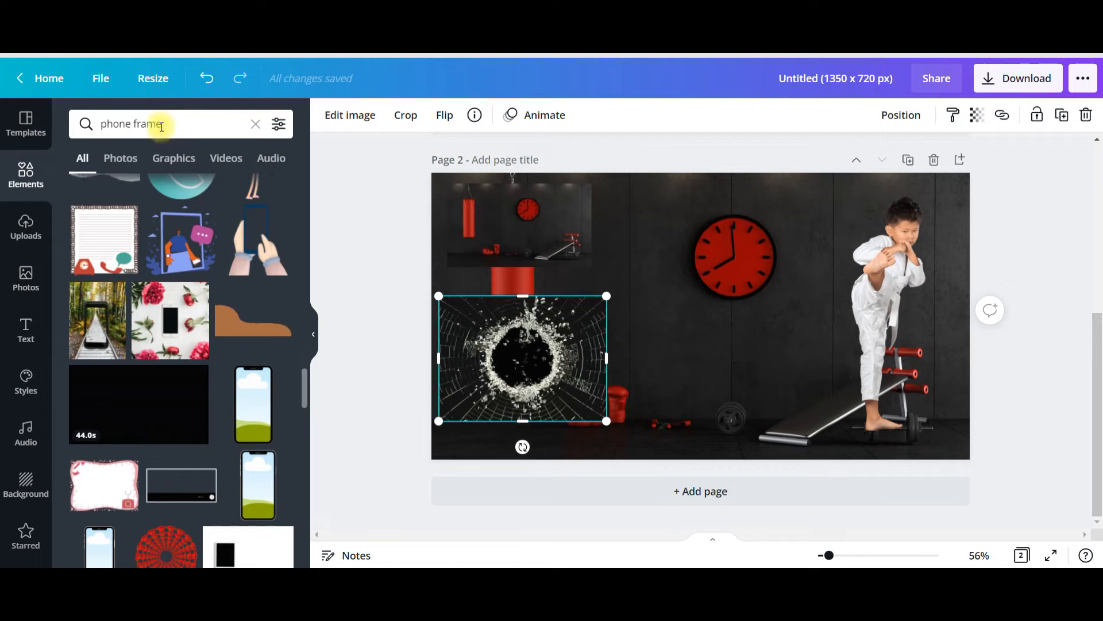
left_click(179, 124)
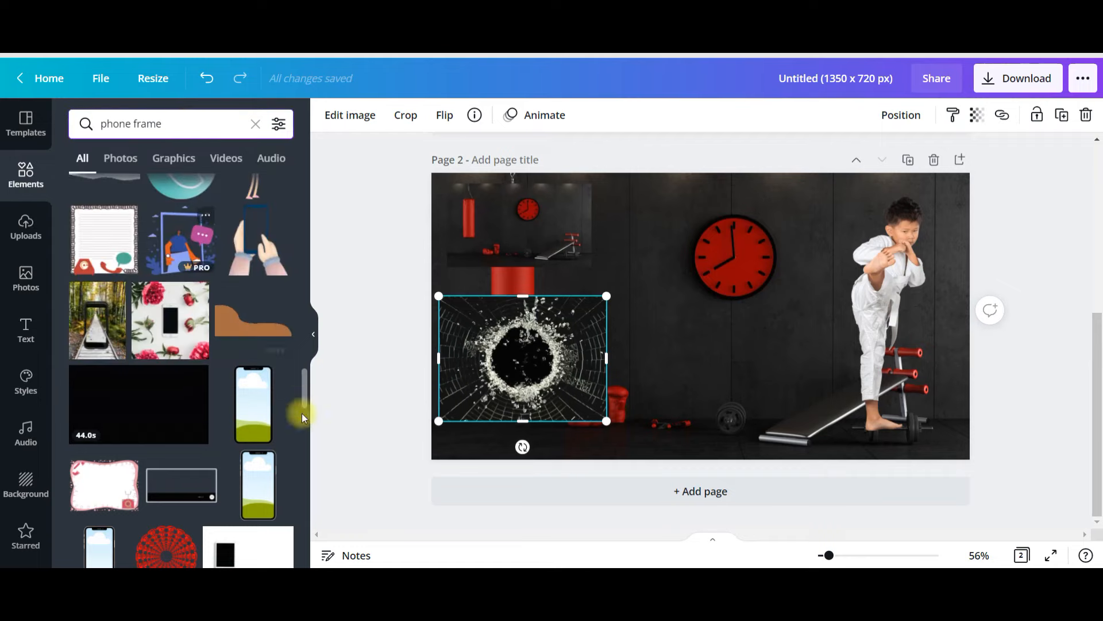
left_click(254, 404)
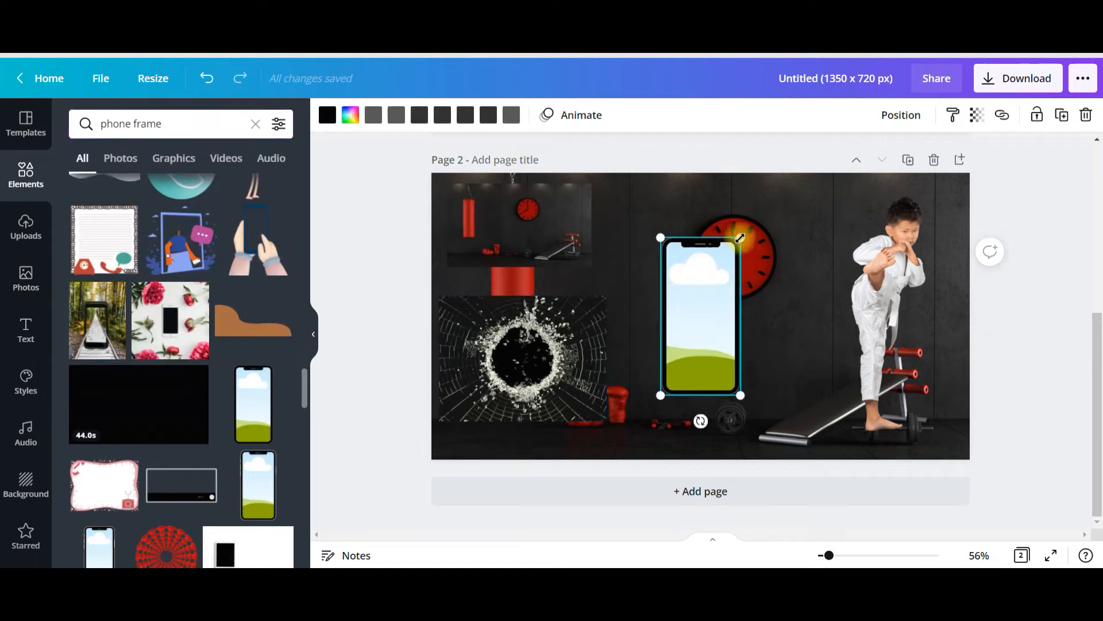
- Enlarge the phone frame to almost the full page height and position it near the middle of page 2
left_click_drag(740, 237, 765, 189)
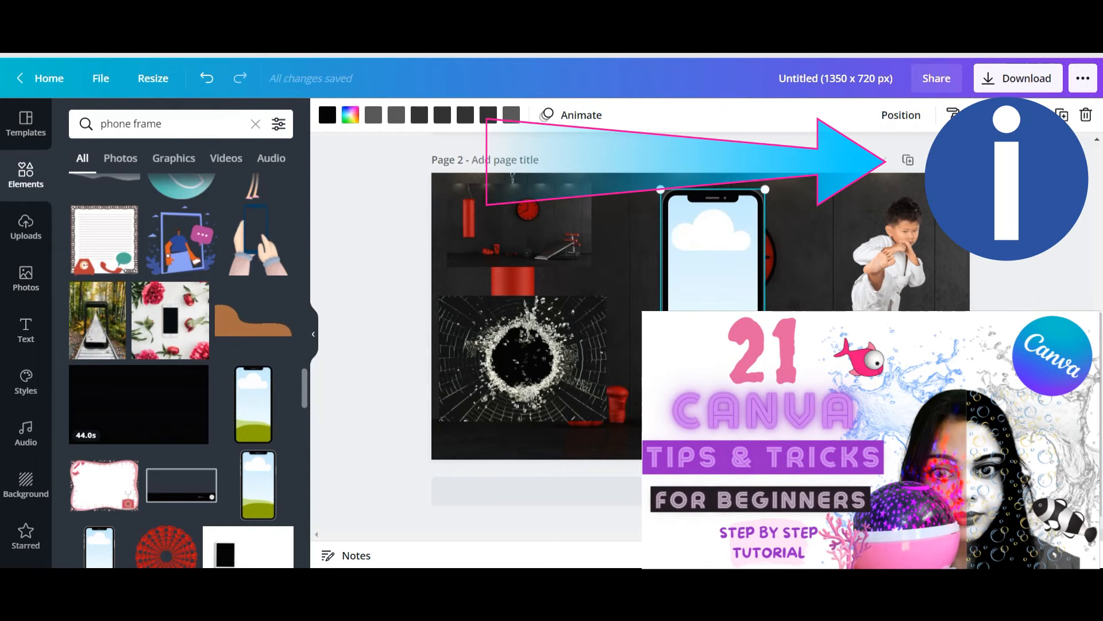
left_click_drag(766, 395, 797, 459)
left_click_drag(757, 387, 734, 380)
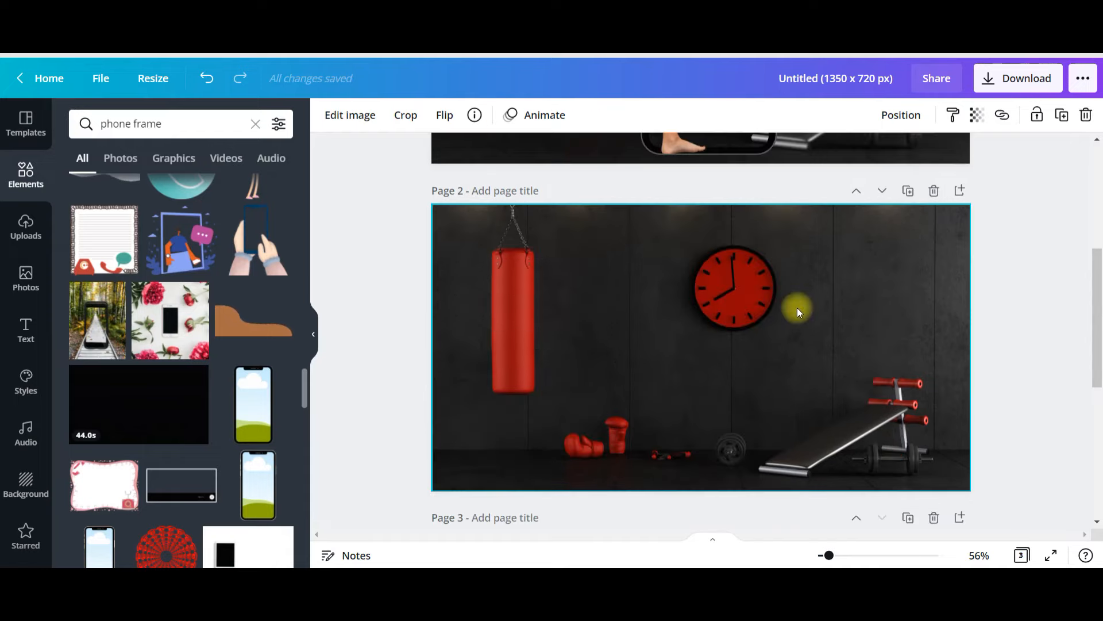
left_click_drag(797, 308, 799, 303)
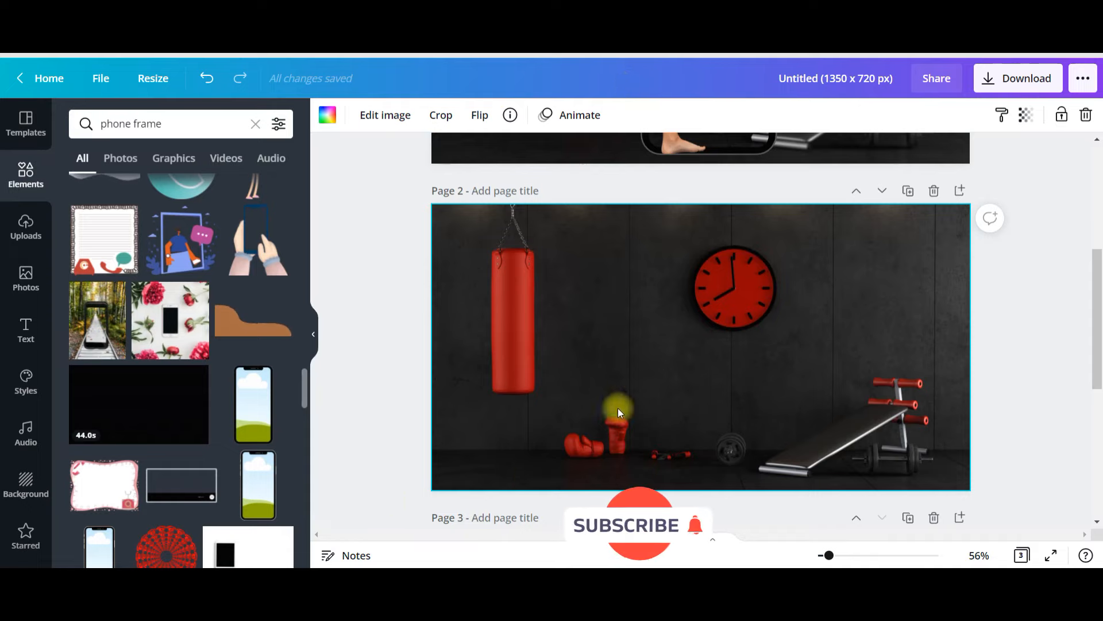
- Adjust page 2's gym background image to Blur 3 and Saturation -70
left_click(385, 115)
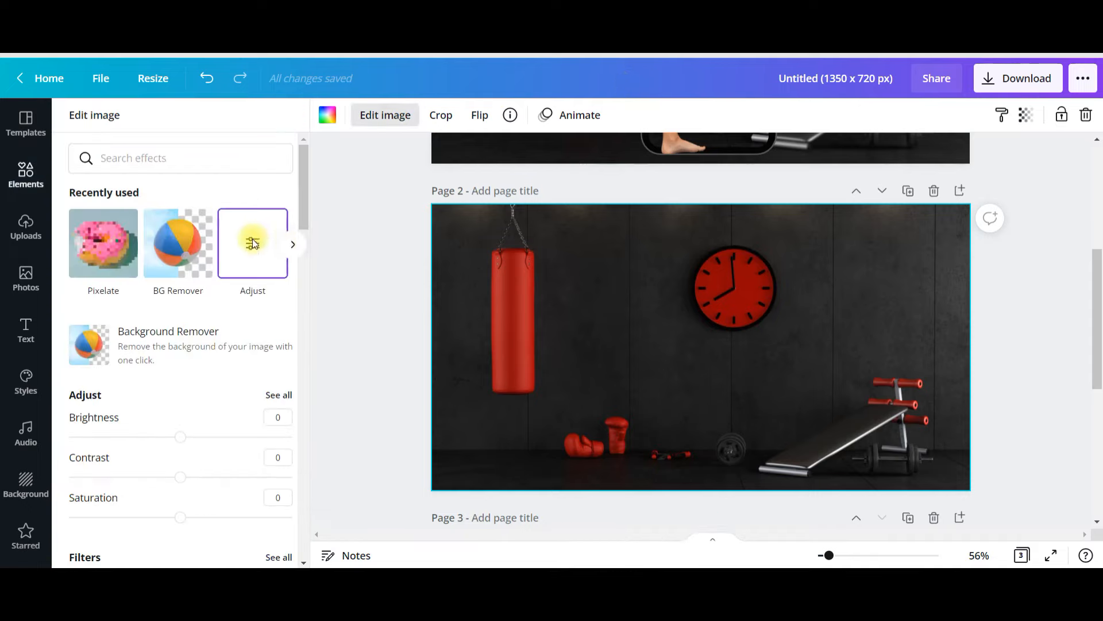
left_click(253, 243)
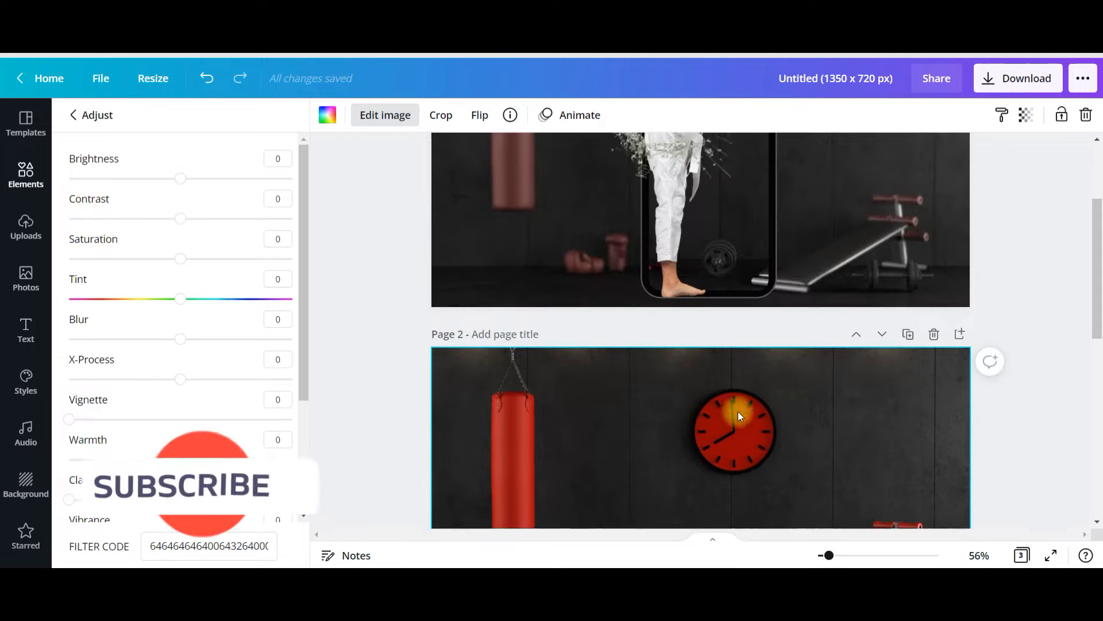
scroll(747, 407, "down", 2)
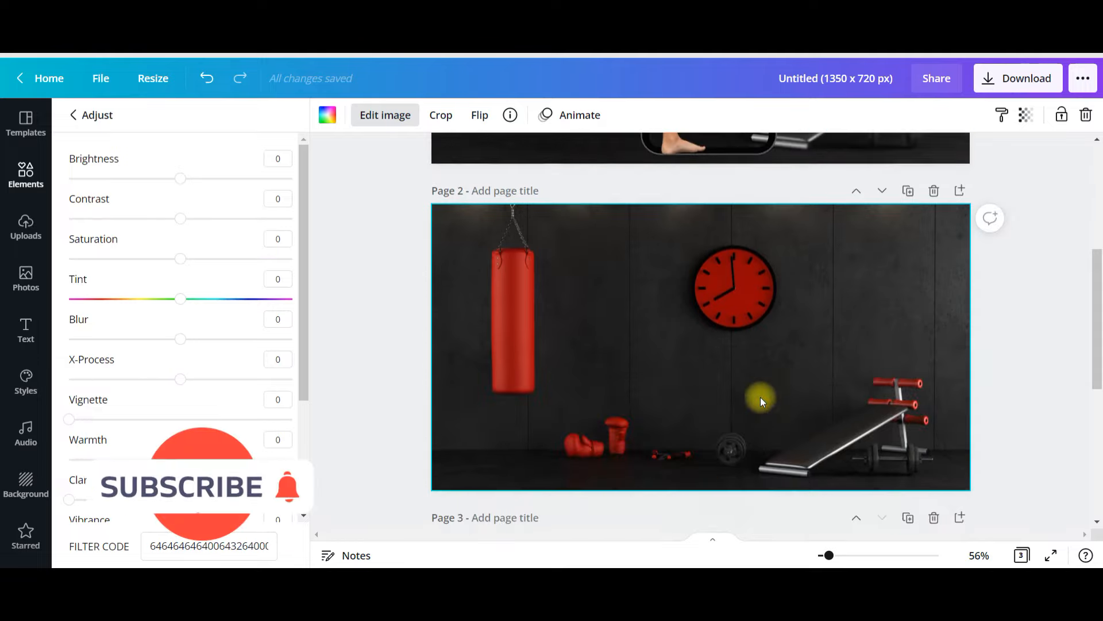
left_click(287, 319)
left_click(282, 318)
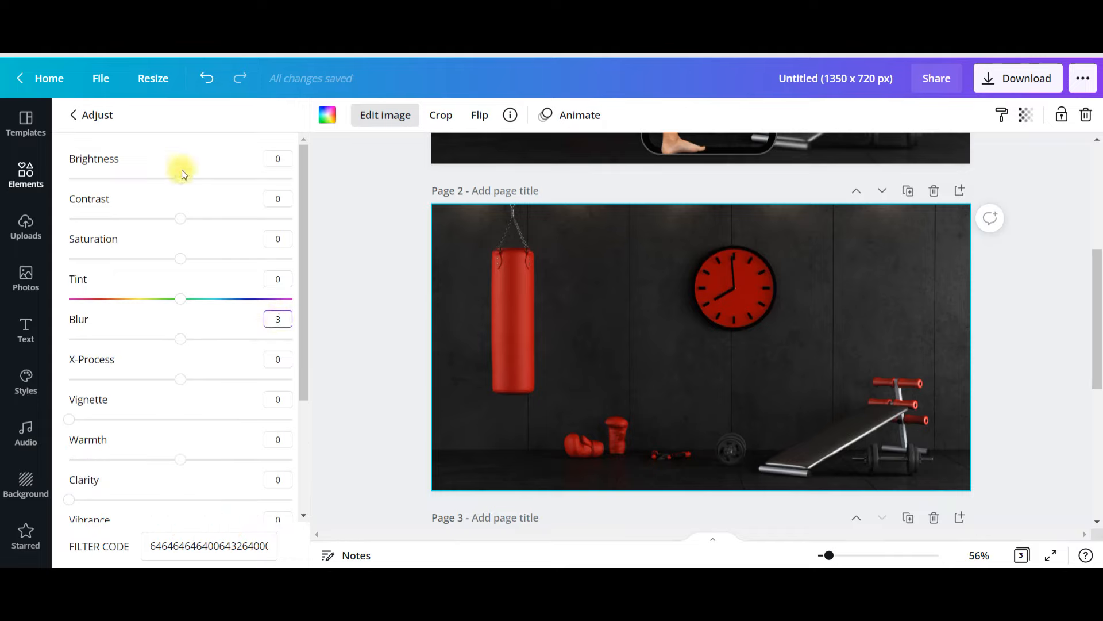
left_click(272, 239)
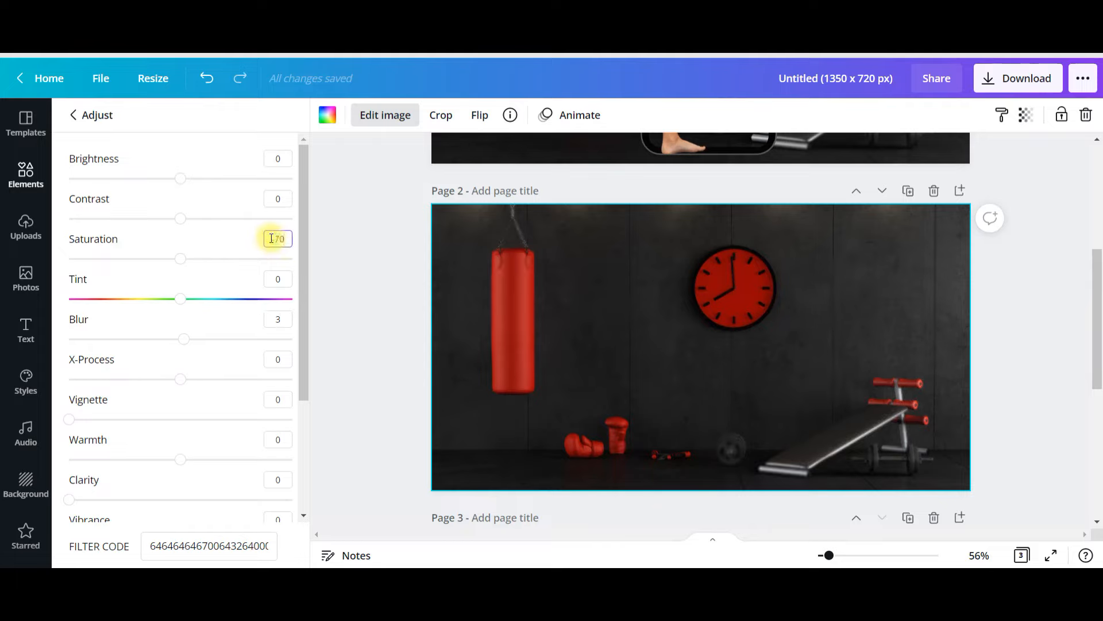
left_click(458, 316)
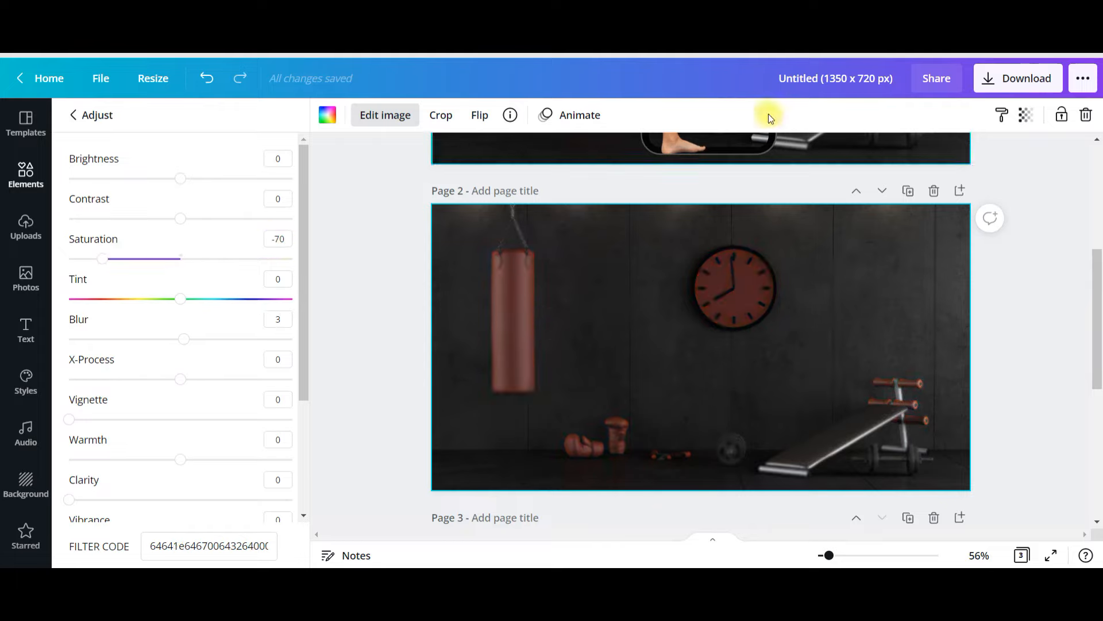
- Move the phone frame from page 3 onto page 2 and fill it with the small gym photo
scroll(867, 351, "up", 4)
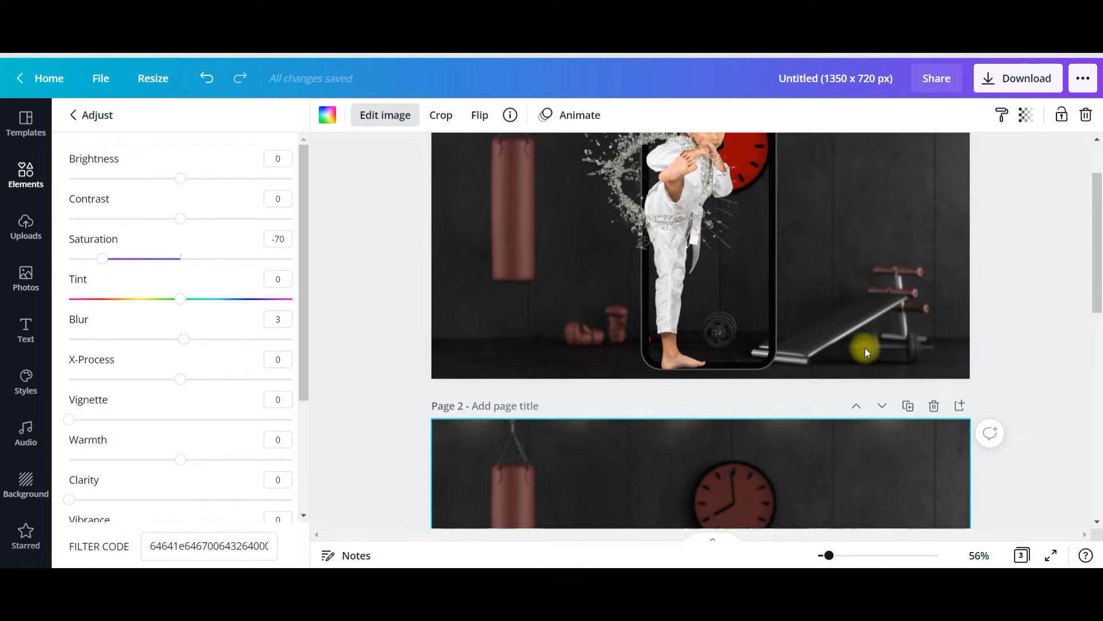
scroll(866, 349, "down", 6)
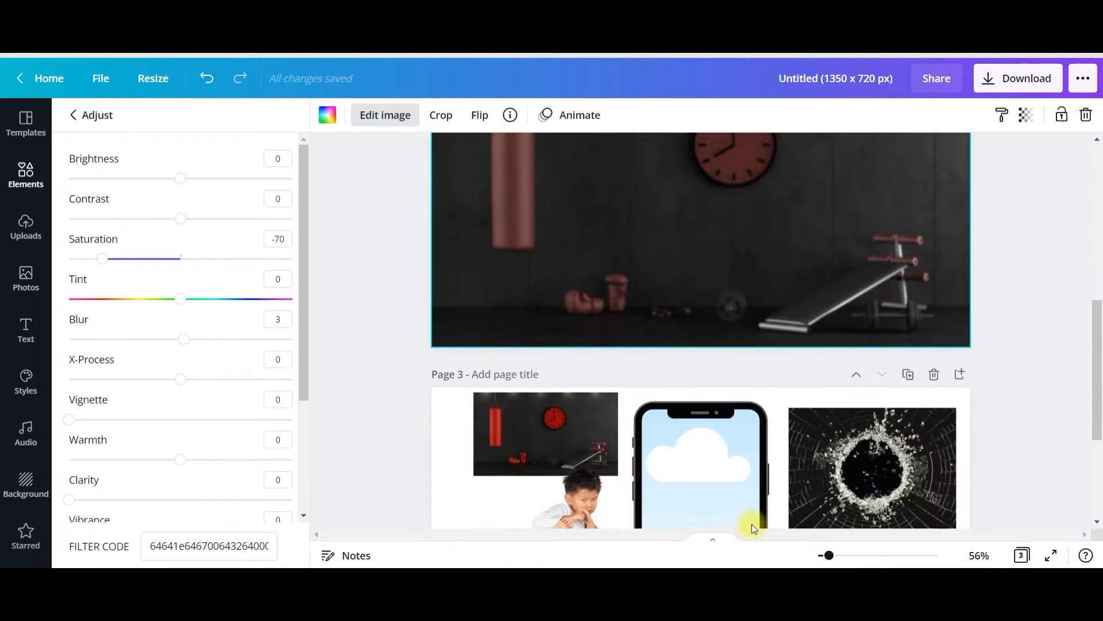
left_click_drag(711, 491, 757, 318)
scroll(792, 312, "up", 2)
scroll(561, 374, "down", 2)
left_click_drag(546, 417, 708, 186)
scroll(829, 283, "up", 3)
- Enlarge and reposition the gym photo inside the phone frame so it lines up with the blurred gym background
left_click(731, 299)
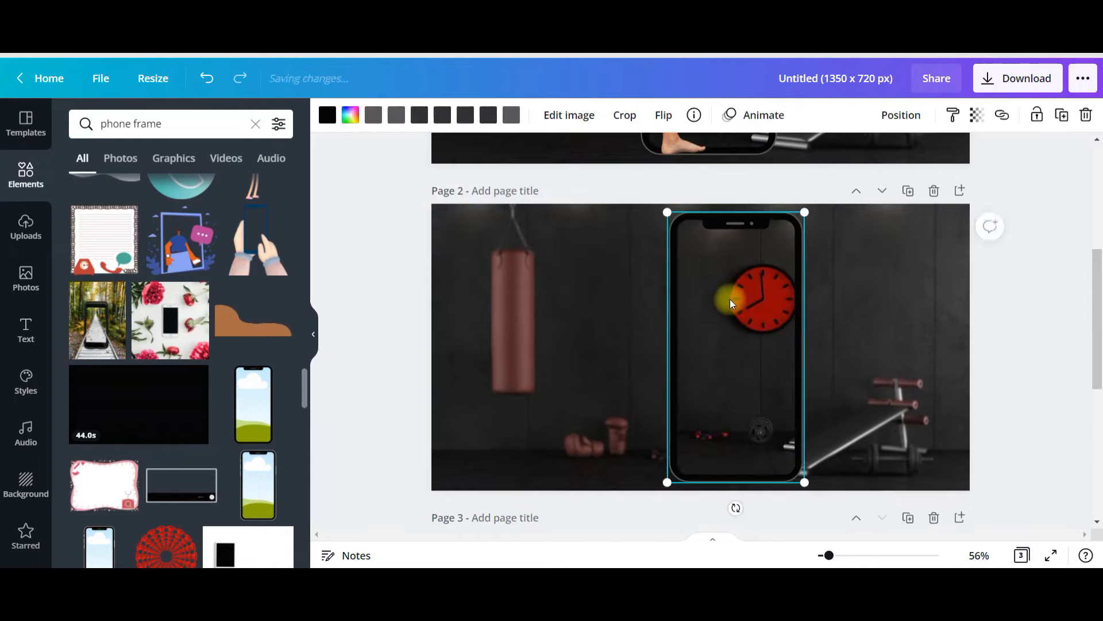
double_click(729, 299)
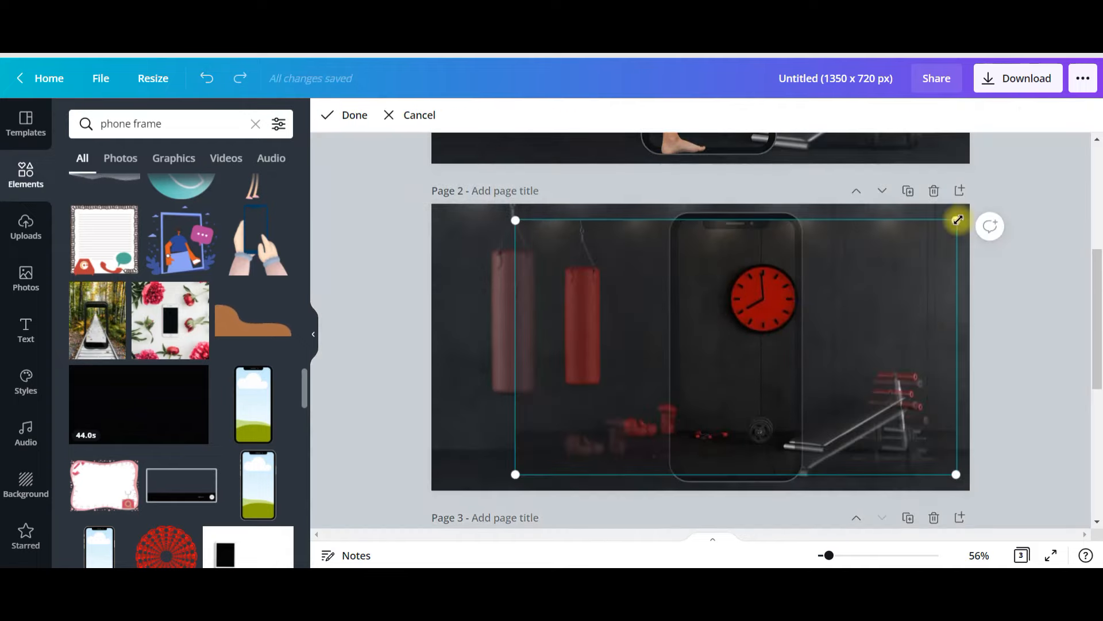
left_click_drag(948, 221, 987, 203)
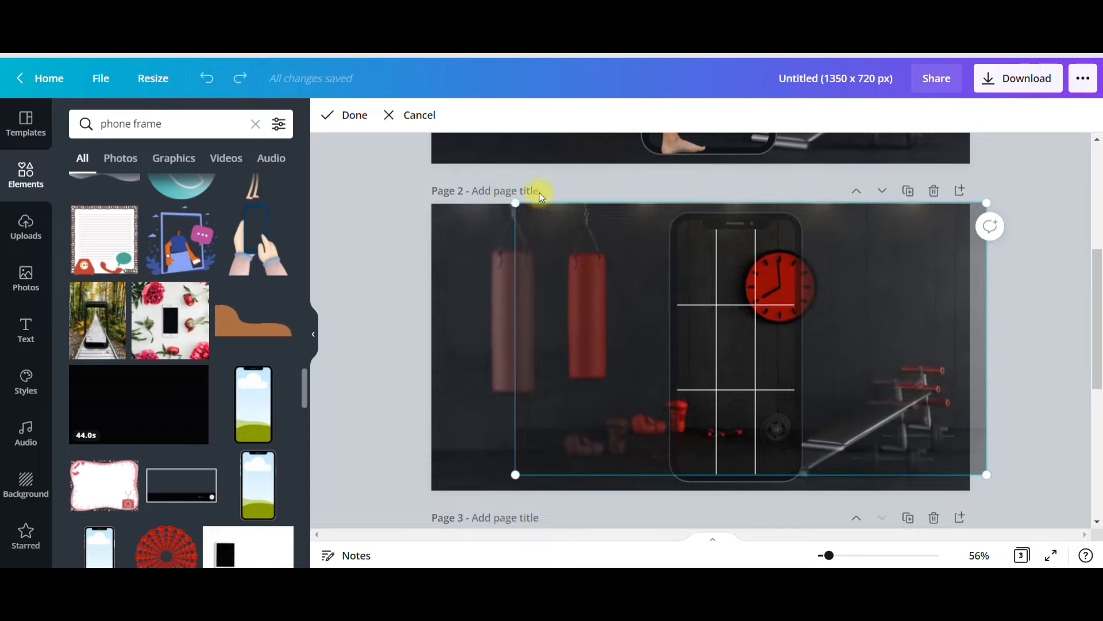
left_click_drag(508, 201, 458, 216)
left_click_drag(571, 266, 537, 298)
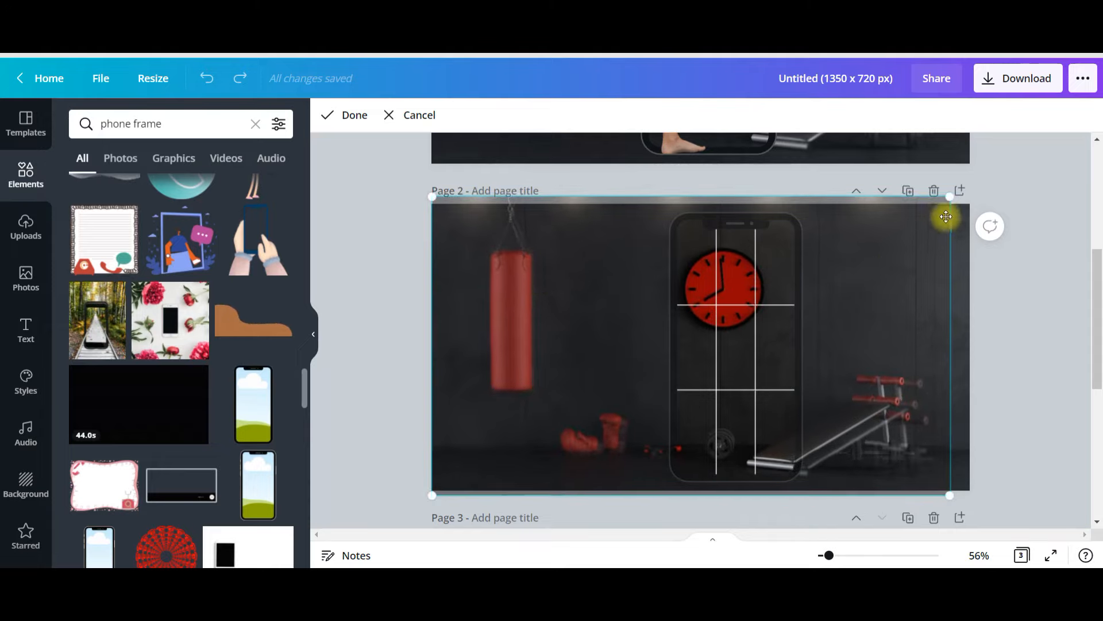
left_click_drag(949, 199, 973, 209)
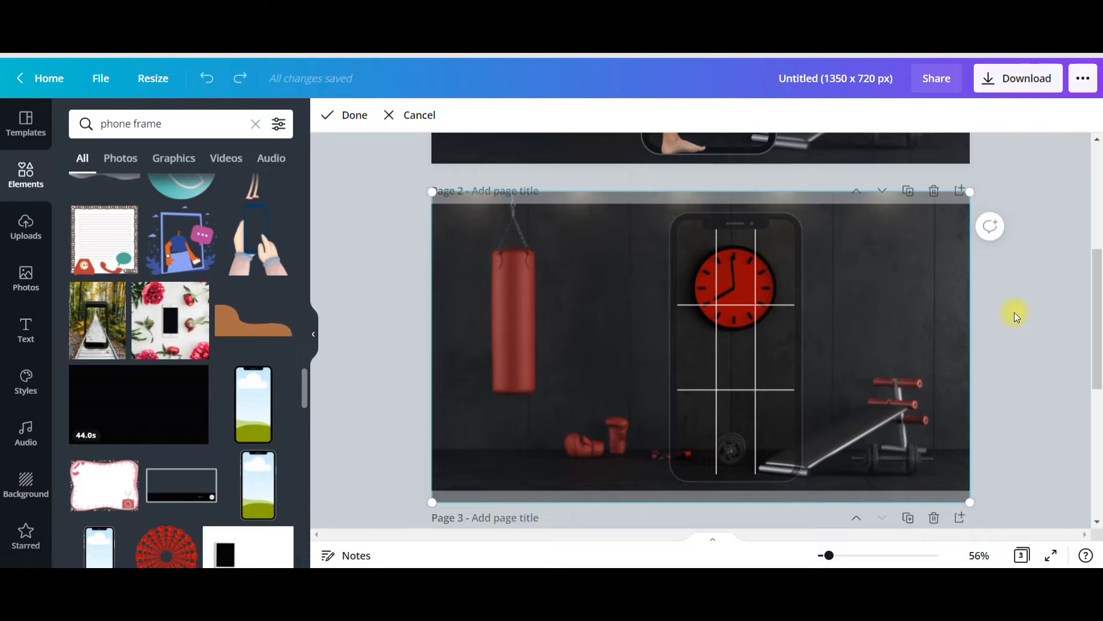
left_click(1046, 309)
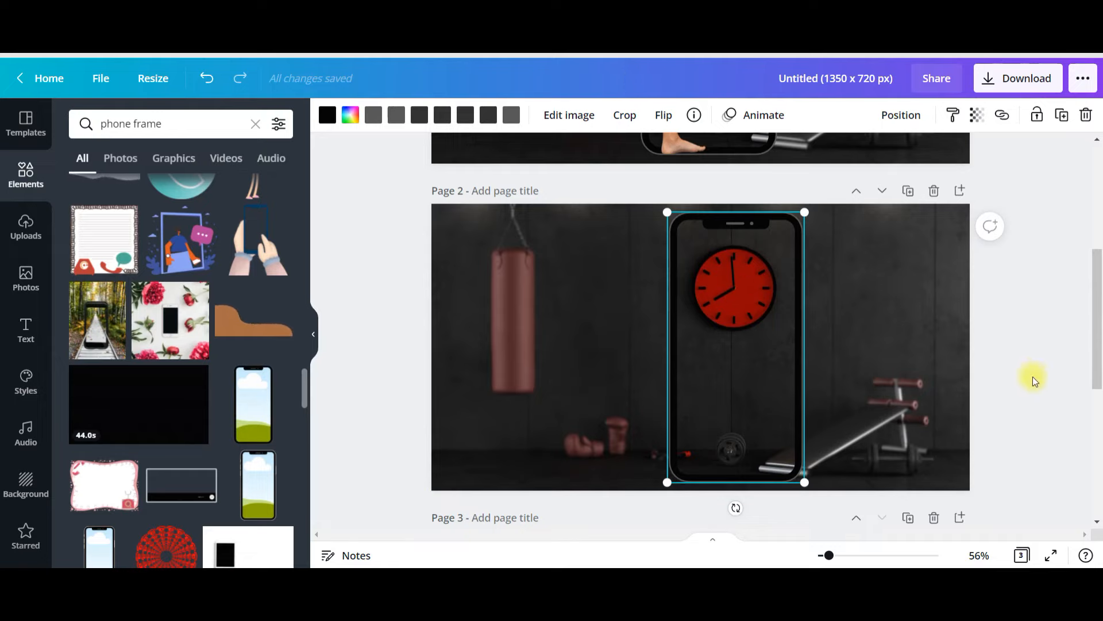
- Move the kicking boy photo from page 3 onto page 2, between the punching bag and the phone frame
left_click(923, 310)
scroll(960, 327, "down", 5)
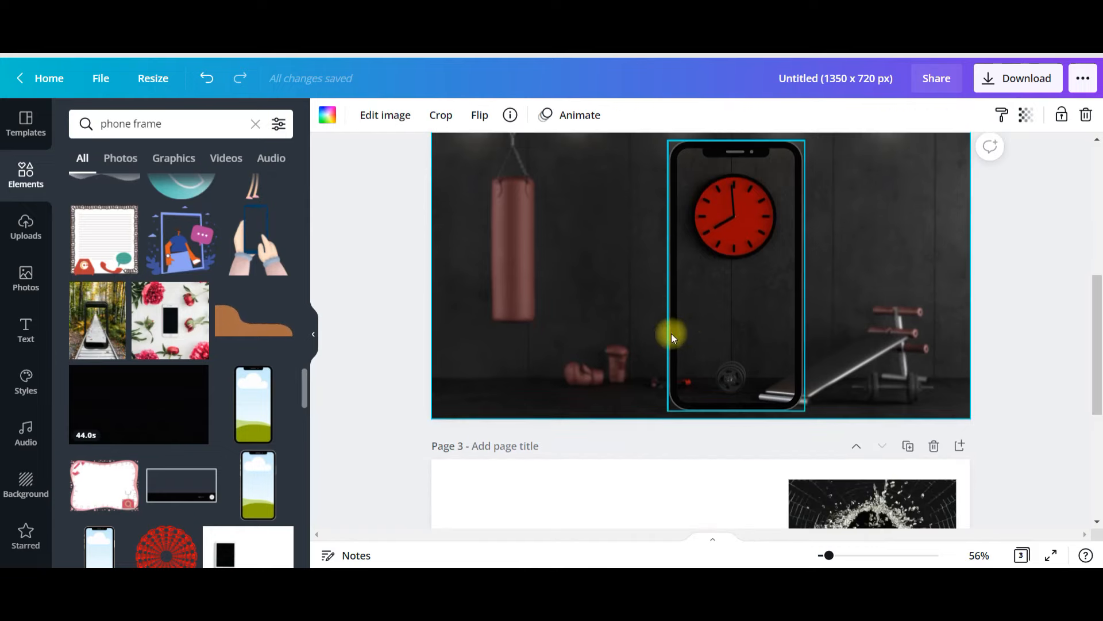
left_click(563, 394)
left_click_drag(563, 395, 613, 88)
scroll(661, 371, "up", 2)
scroll(661, 371, "up", 5)
left_click_drag(626, 356, 609, 306)
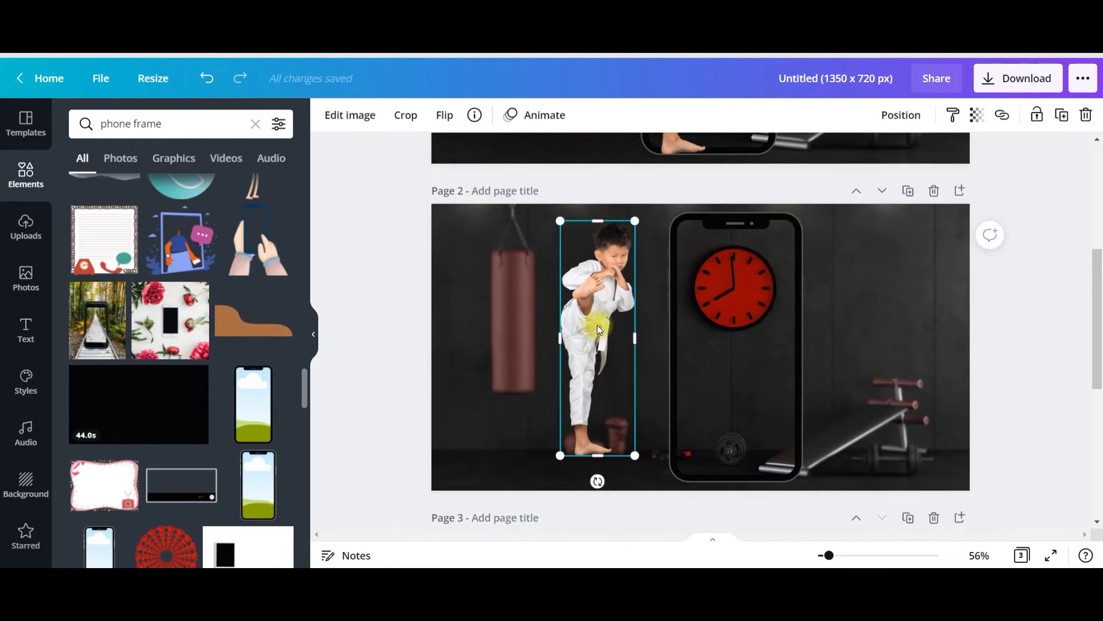
- Place the kicking boy over the phone frame and enlarge him so his head rises past the frame's upper edge
left_click_drag(599, 327, 717, 347)
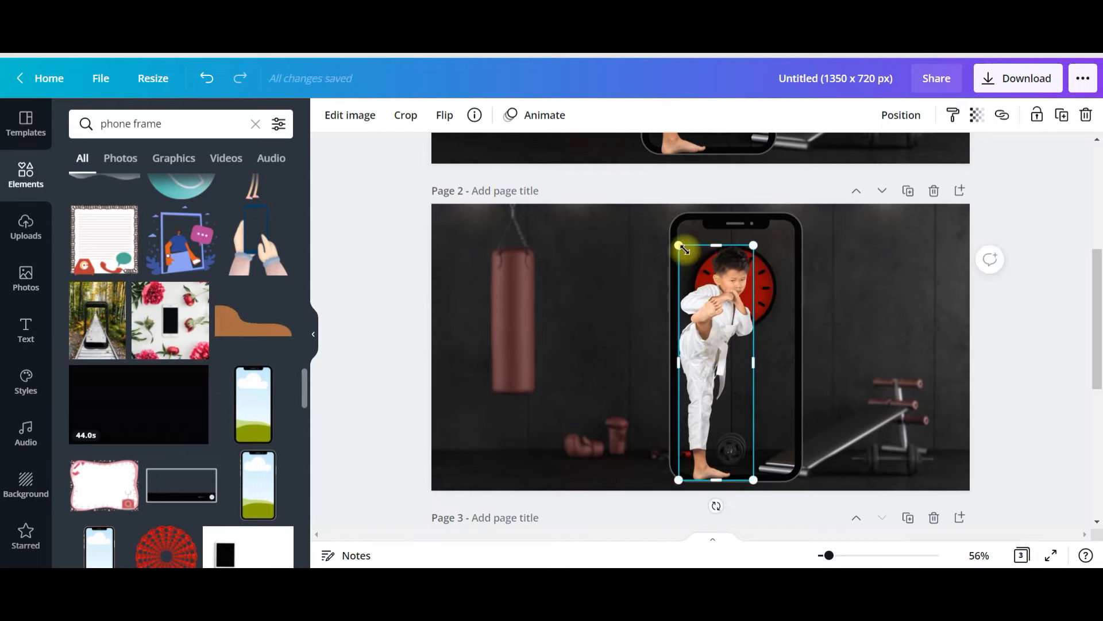
left_click_drag(673, 229, 645, 217)
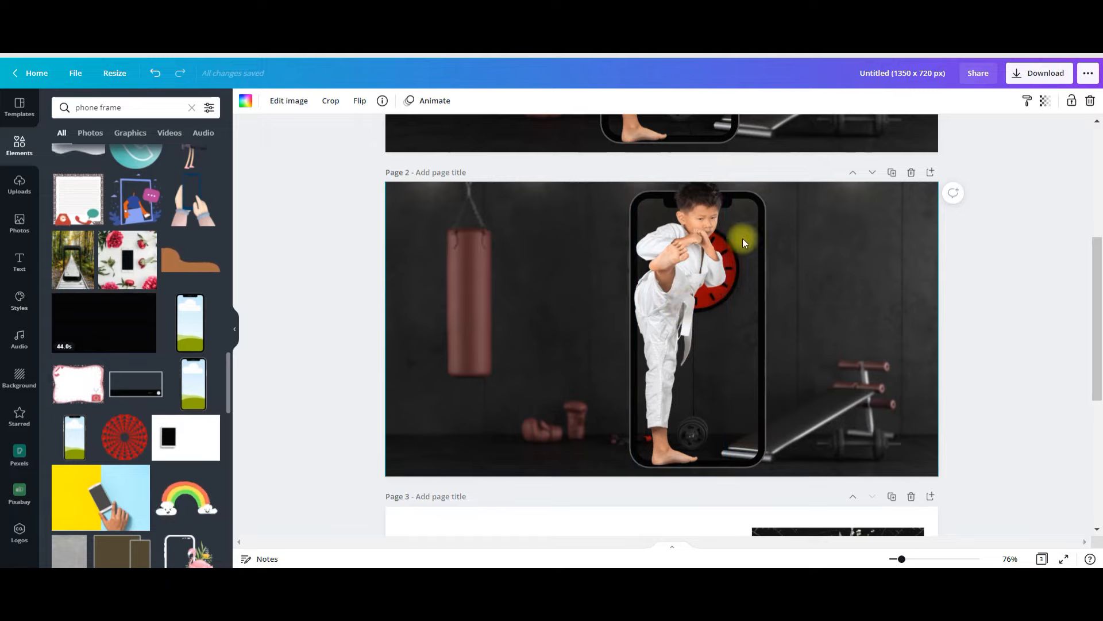
- Move the shattered glass photo from page 3 onto page 2 and remove its background with Background Remover
scroll(862, 247, "up", 3)
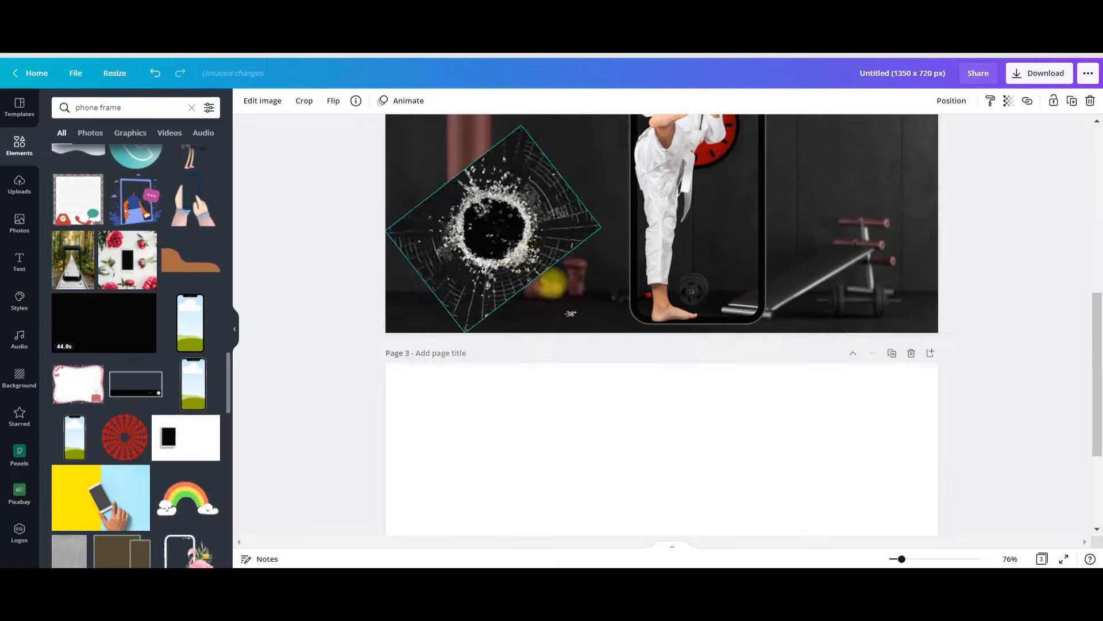
left_click_drag(549, 276, 564, 229)
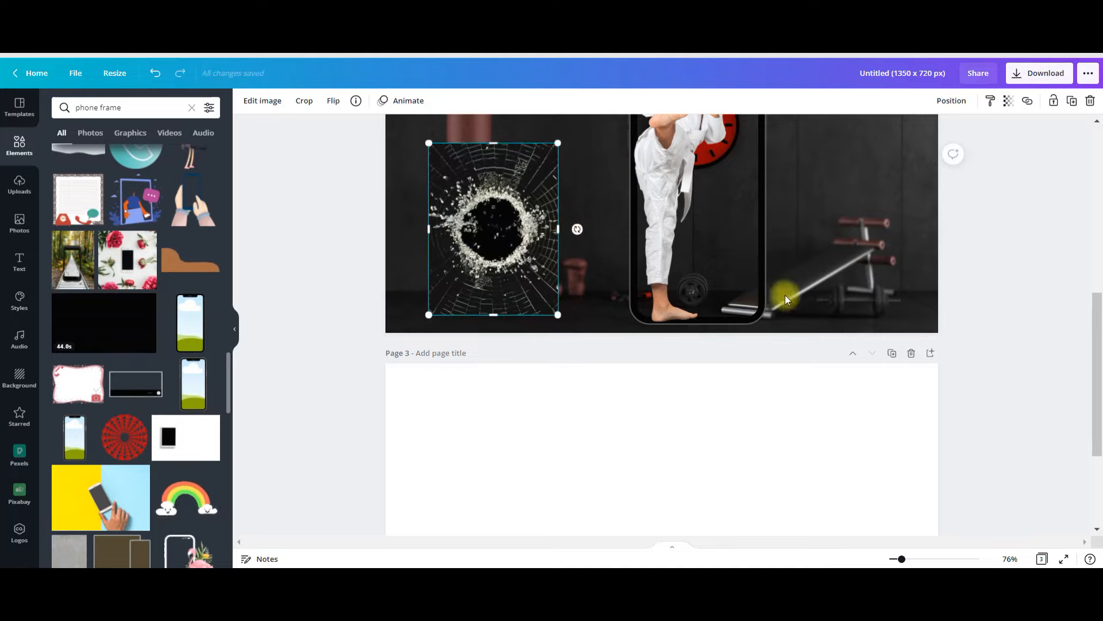
left_click(263, 104)
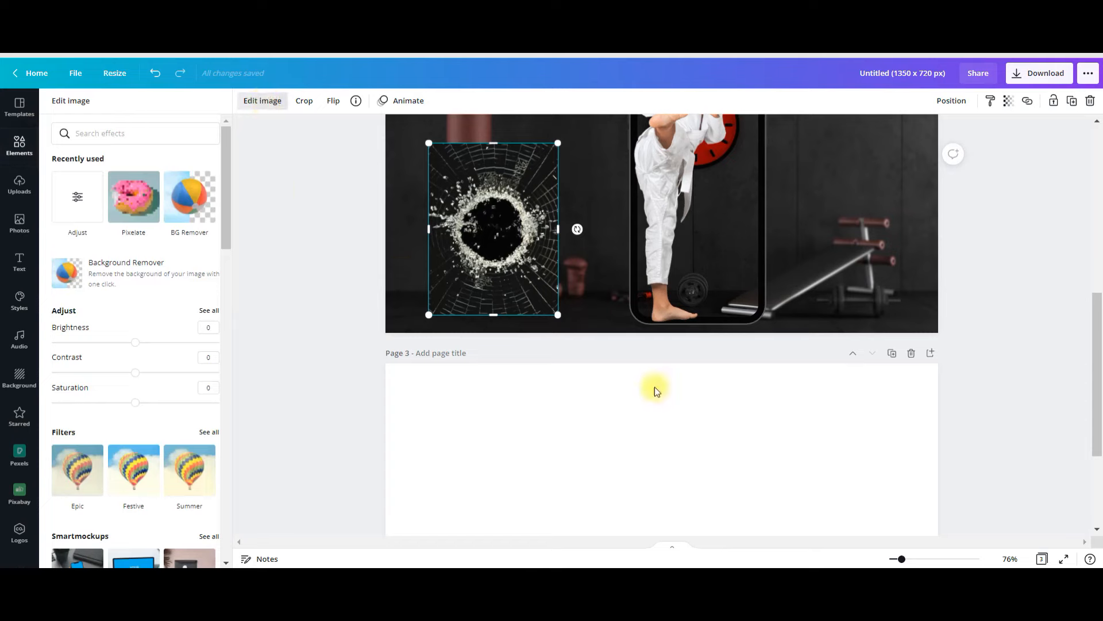
left_click(112, 286)
scroll(336, 368, "up", 3)
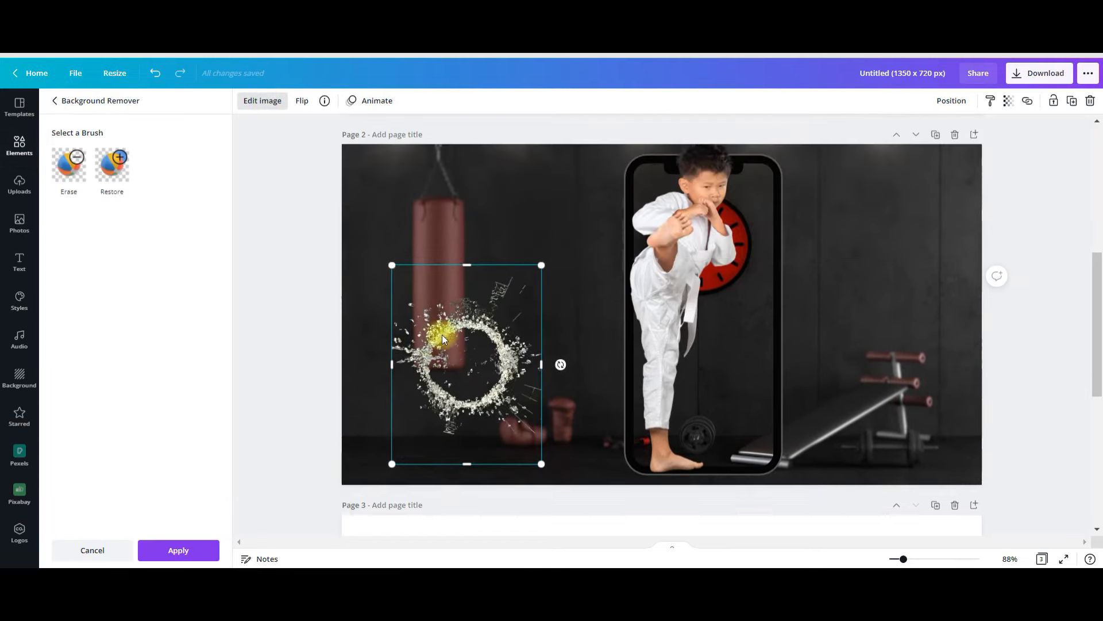
- Enlarge the glass cutout and position it as a ring of splinters around the boy's kicking foot
left_click_drag(444, 328, 459, 318)
left_click_drag(533, 289, 649, 197)
left_click_drag(759, 334, 781, 378)
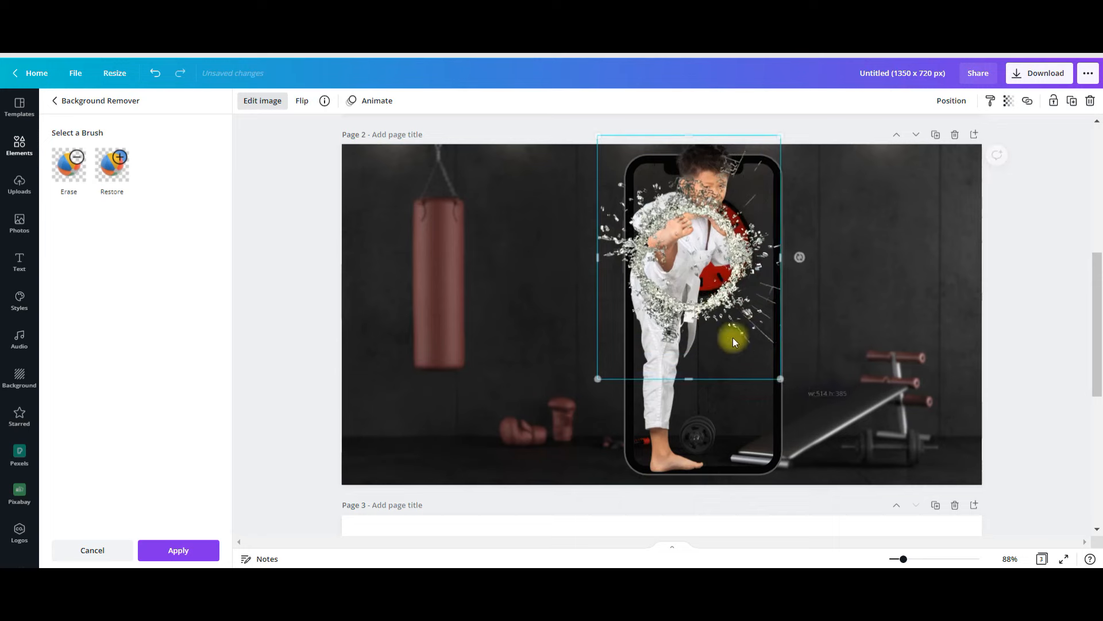
left_click(700, 314)
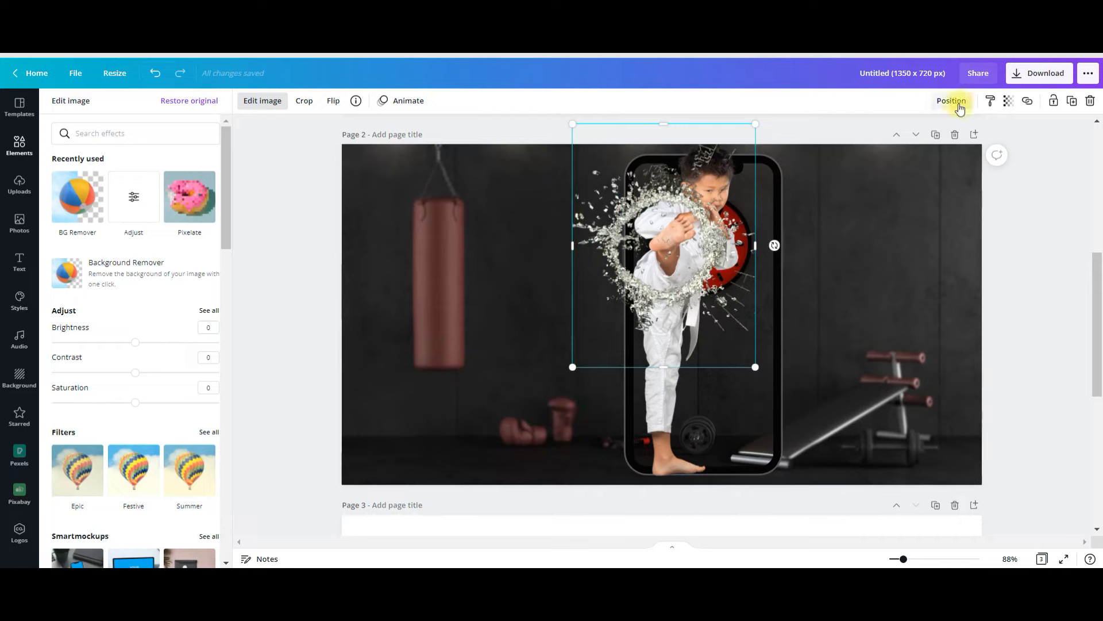
- Lower the shattered glass image's Transparency value so that the splinters look partly see-through
left_click(1008, 101)
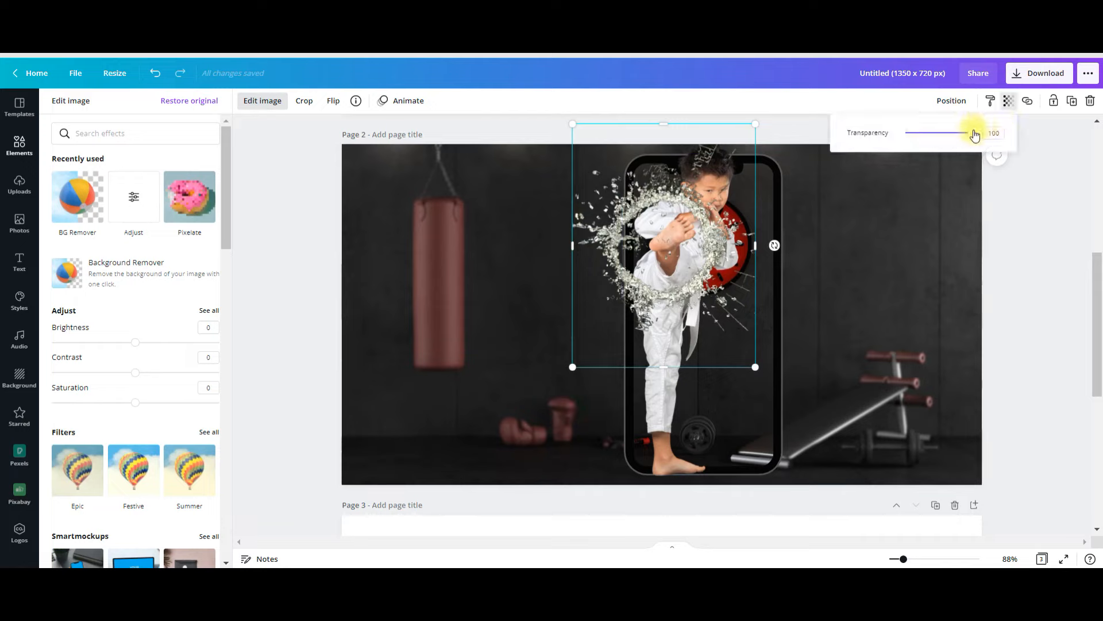
left_click_drag(971, 133, 952, 144)
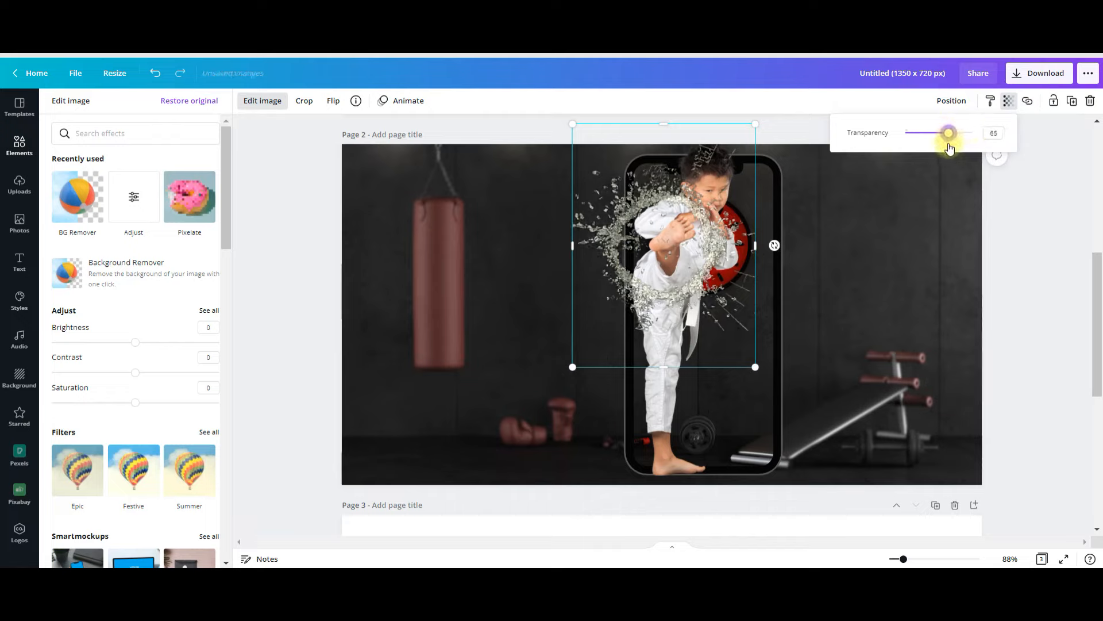
left_click_drag(948, 150, 953, 152)
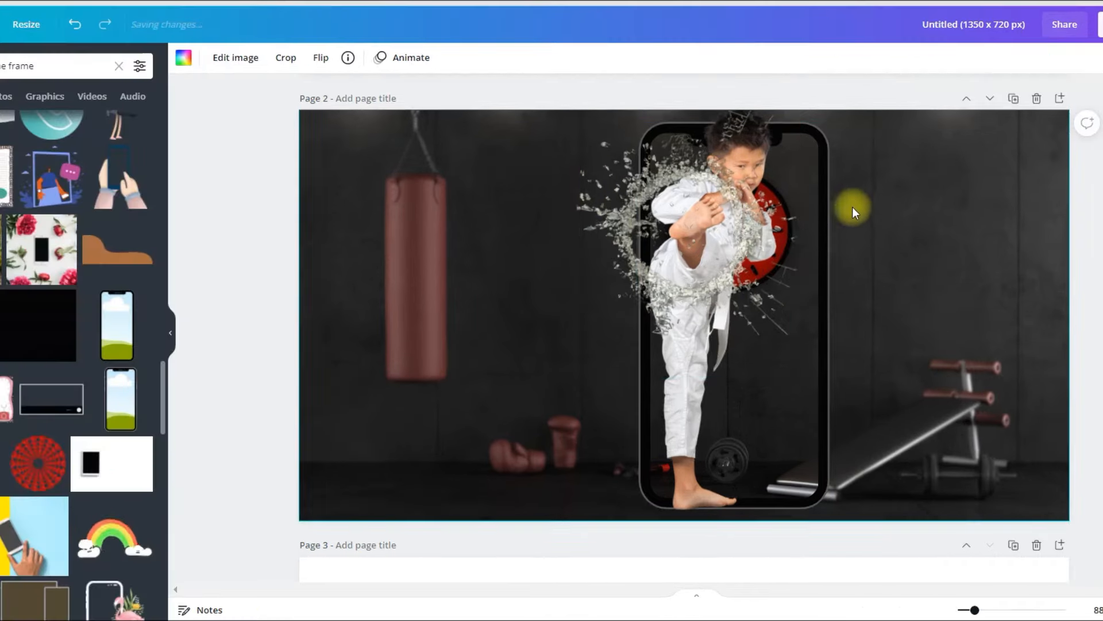
- Duplicate the kicking boy and align the copy exactly over the original, in front of the shattered glass
left_click(722, 412)
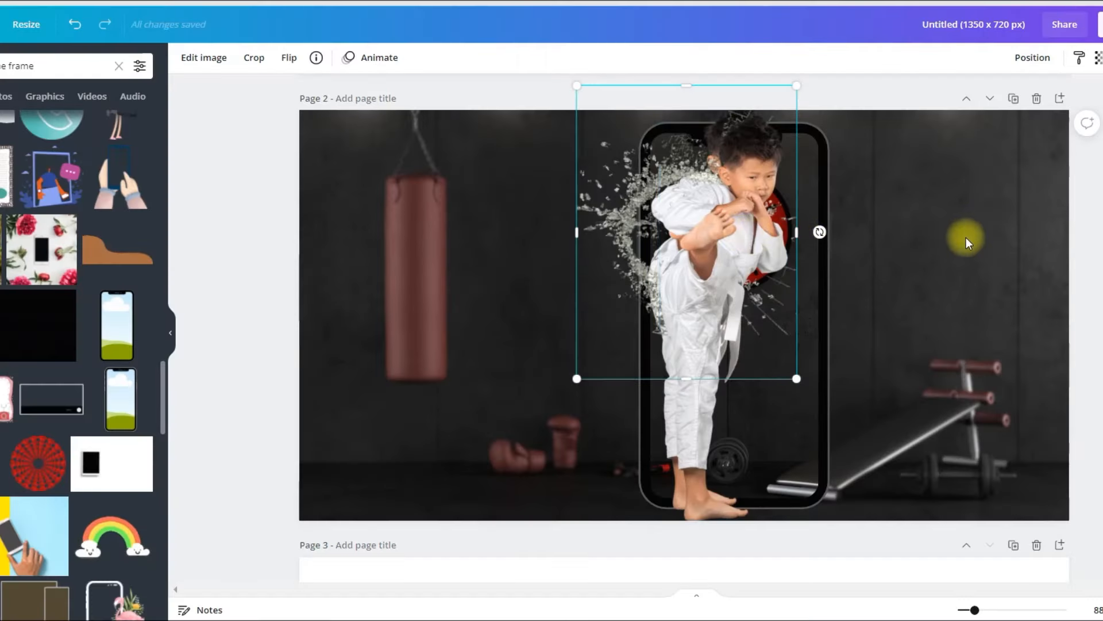
left_click(966, 237)
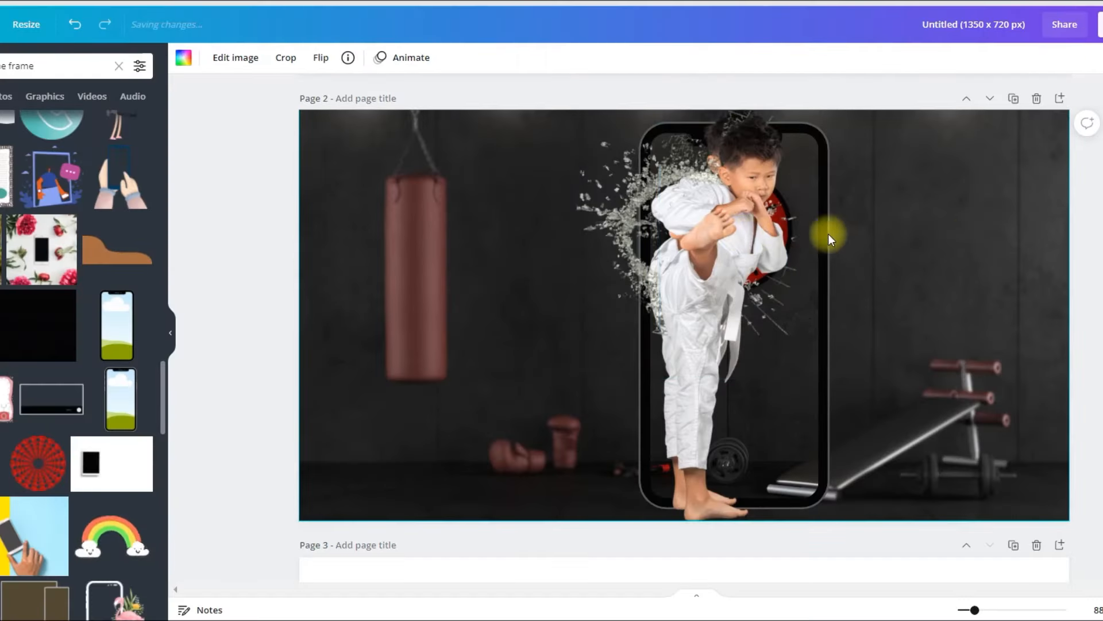
left_click_drag(754, 226, 743, 217)
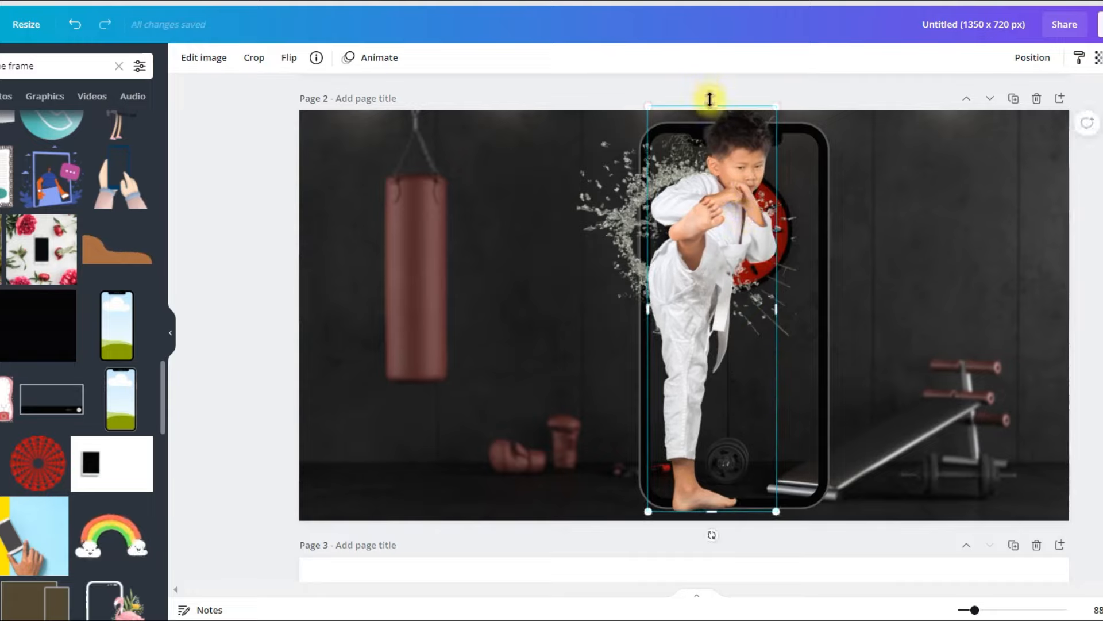
- Crop the boy's copy on all sides down to the kicking foot, so only the foot covers the glass
left_click_drag(716, 103, 716, 186)
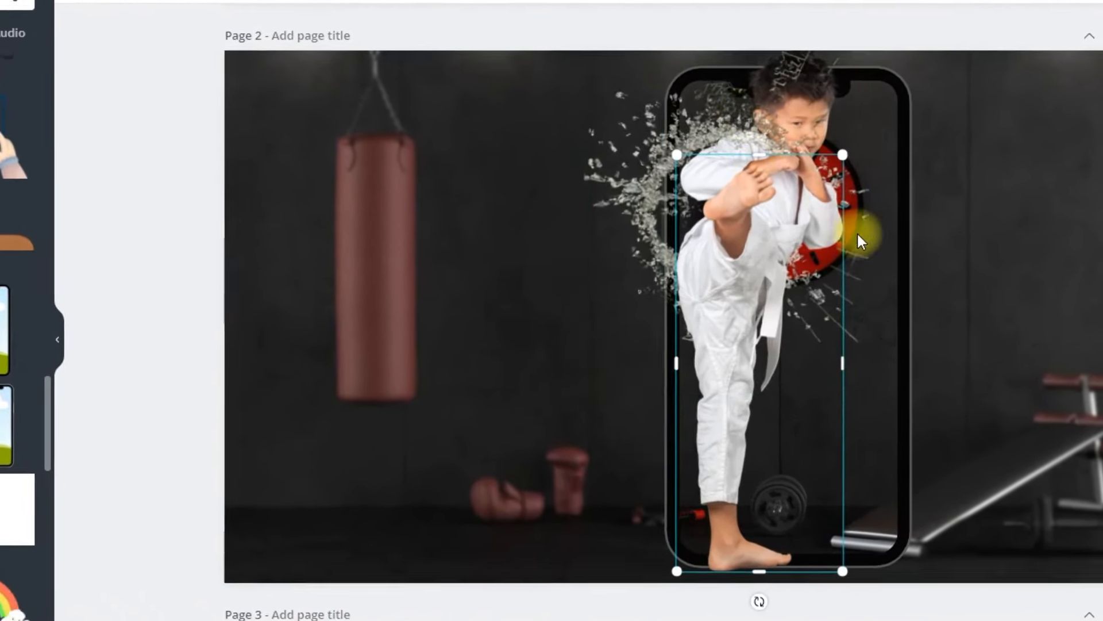
left_click_drag(767, 572, 840, 223)
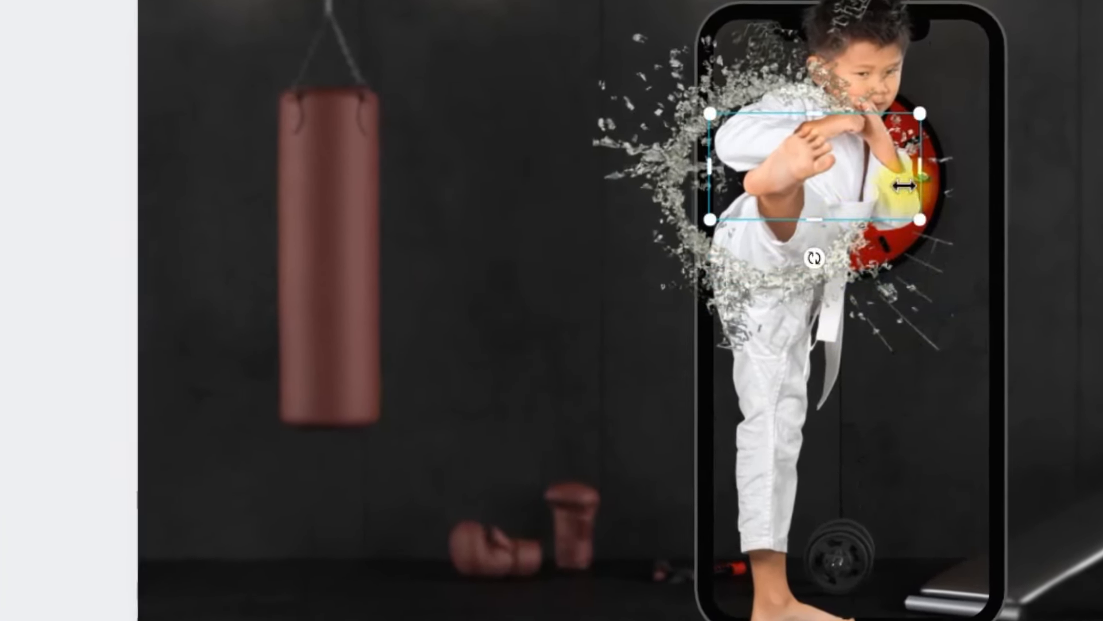
mouse_move(913, 170)
left_mouse_down()
mouse_move(859, 175)
mouse_move(841, 189)
mouse_move(910, 171)
left_mouse_up()
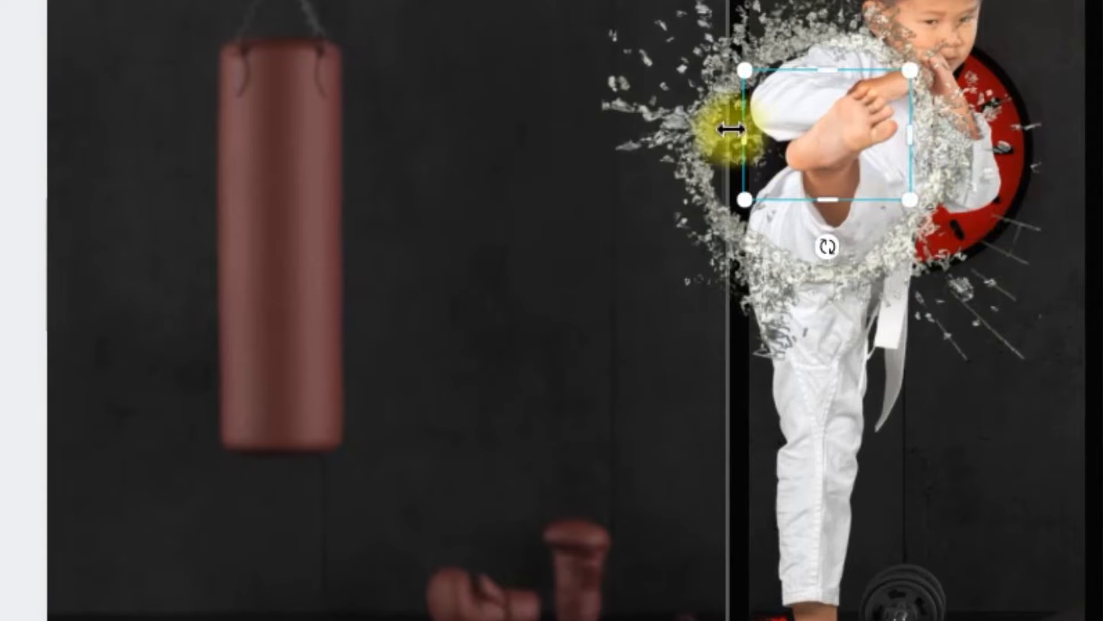
left_click_drag(740, 129, 759, 136)
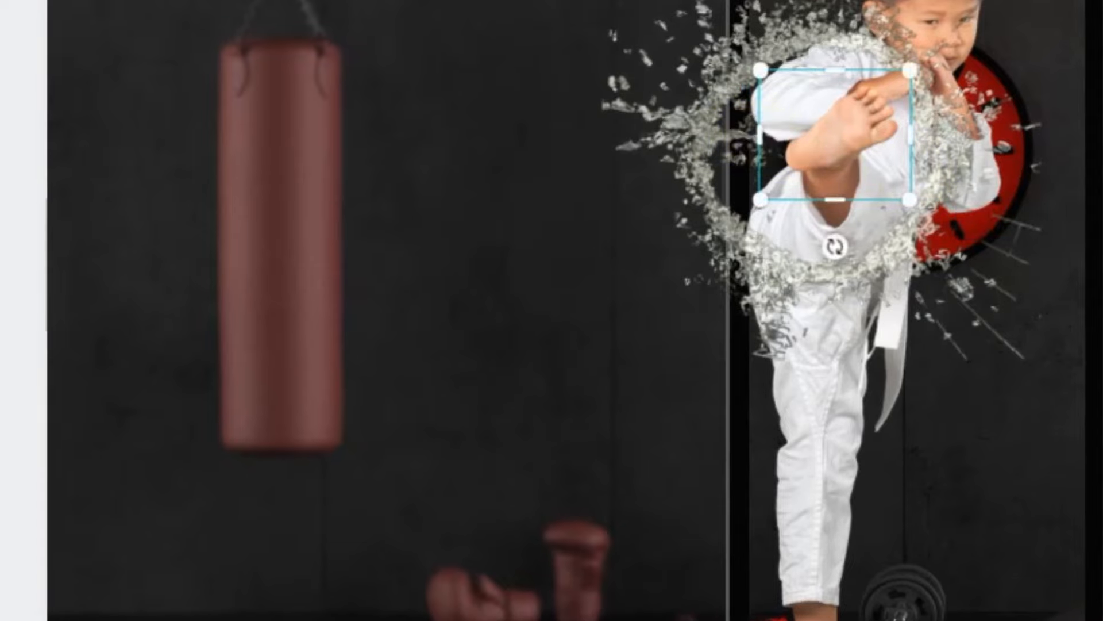
left_click(24, 184)
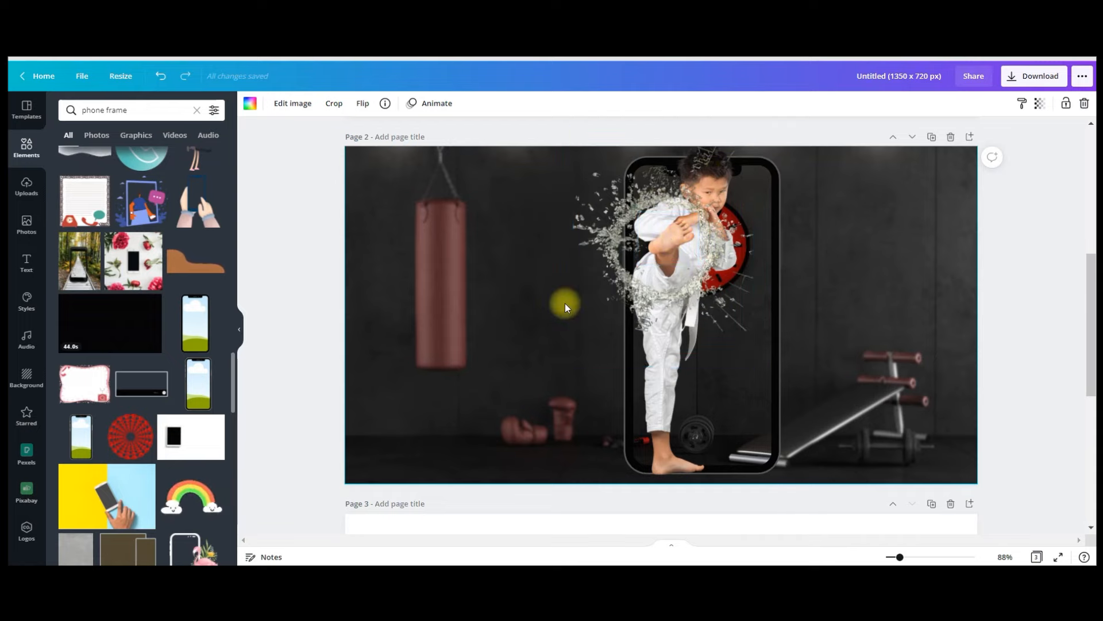
- Compare the finished pop-out composition on page 2 with the sample design on page 1
scroll(426, 273, "up", 6)
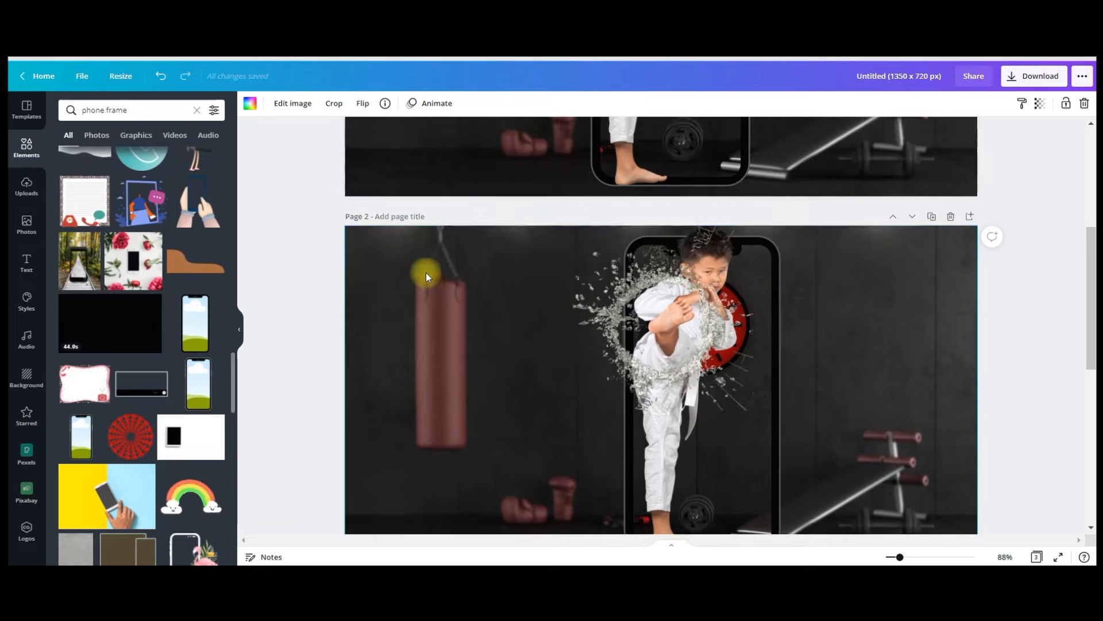
scroll(430, 258, "down", 3)
scroll(430, 243, "down", 3)
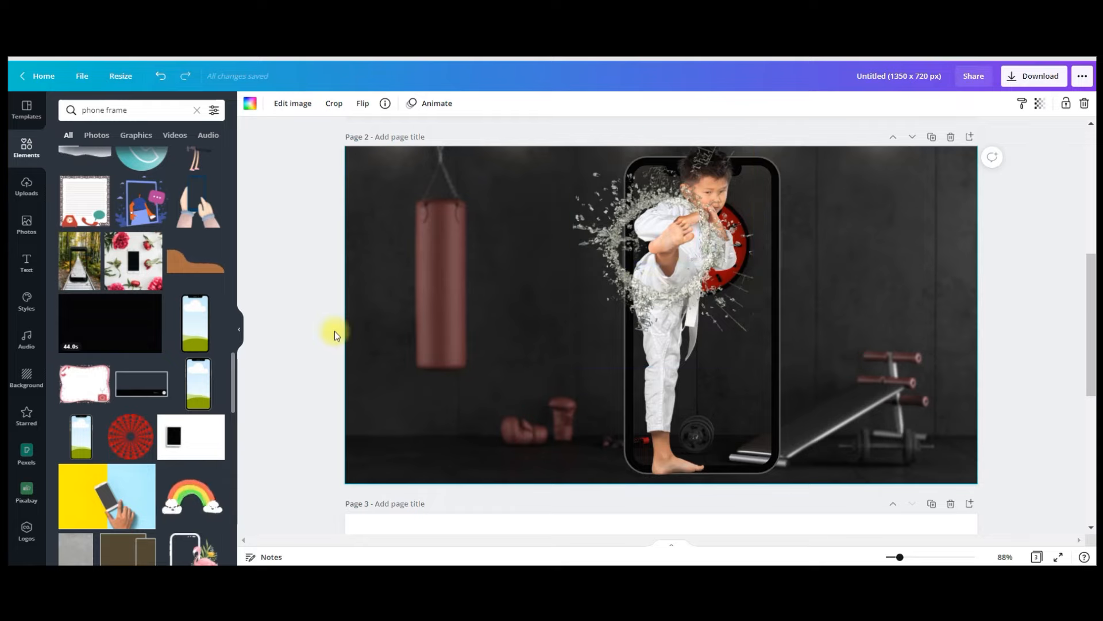
scroll(523, 307, "up", 5)
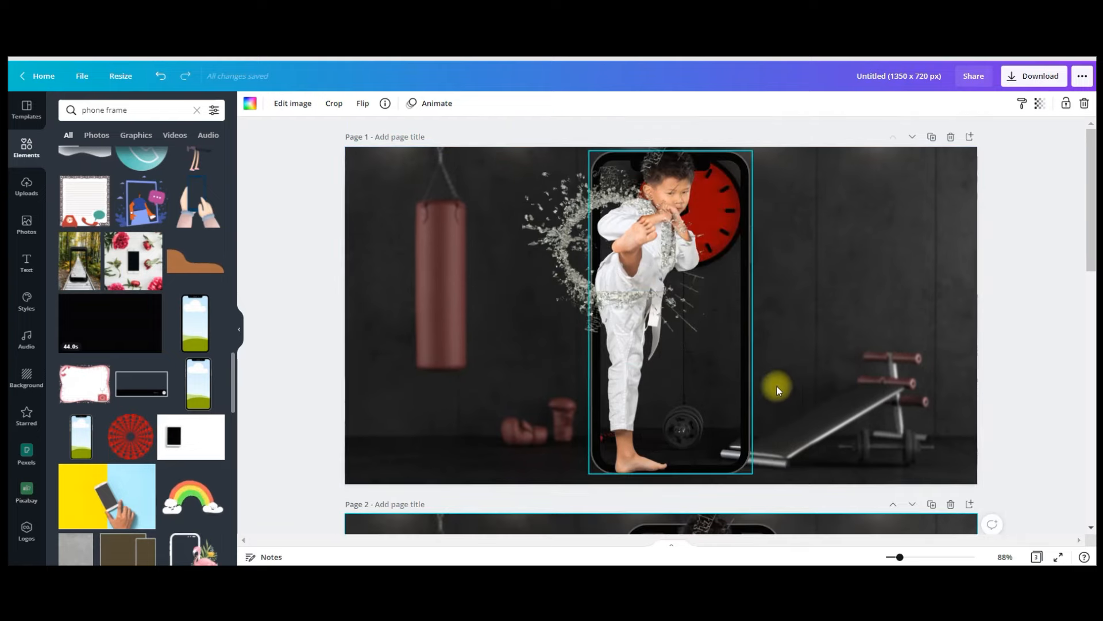
scroll(551, 328, "down", 4)
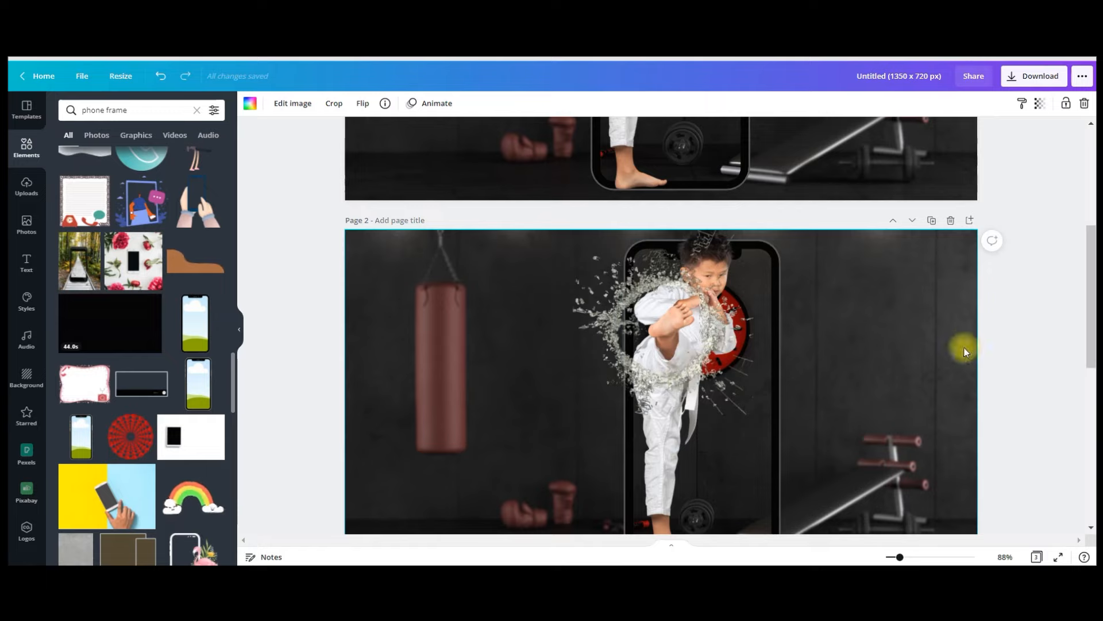
scroll(966, 339, "down", 3)
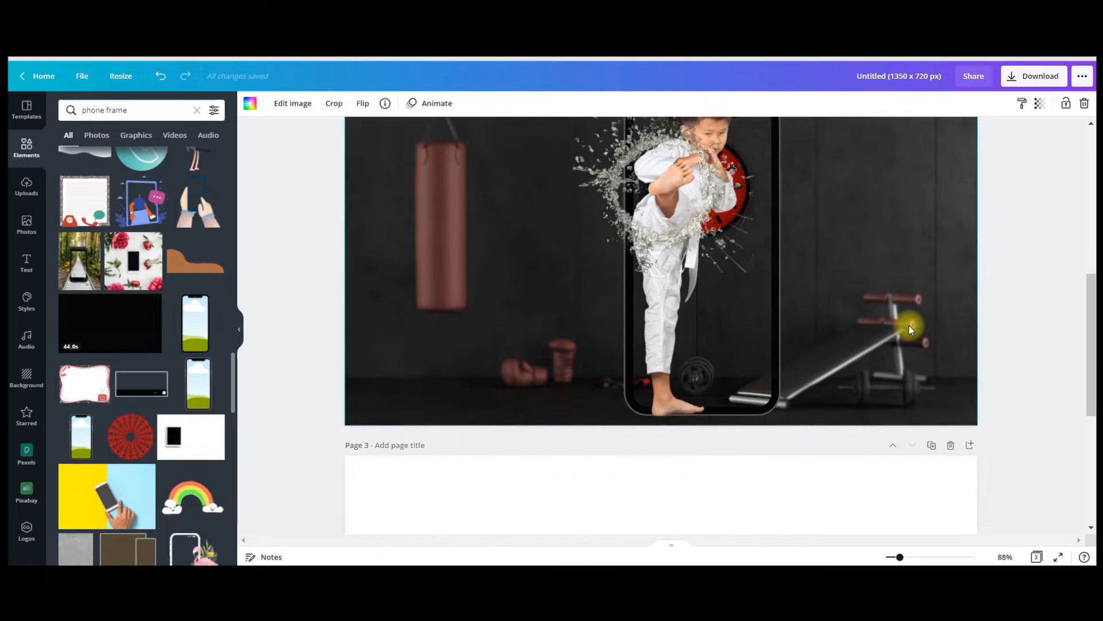
scroll(910, 326, "up", 2)
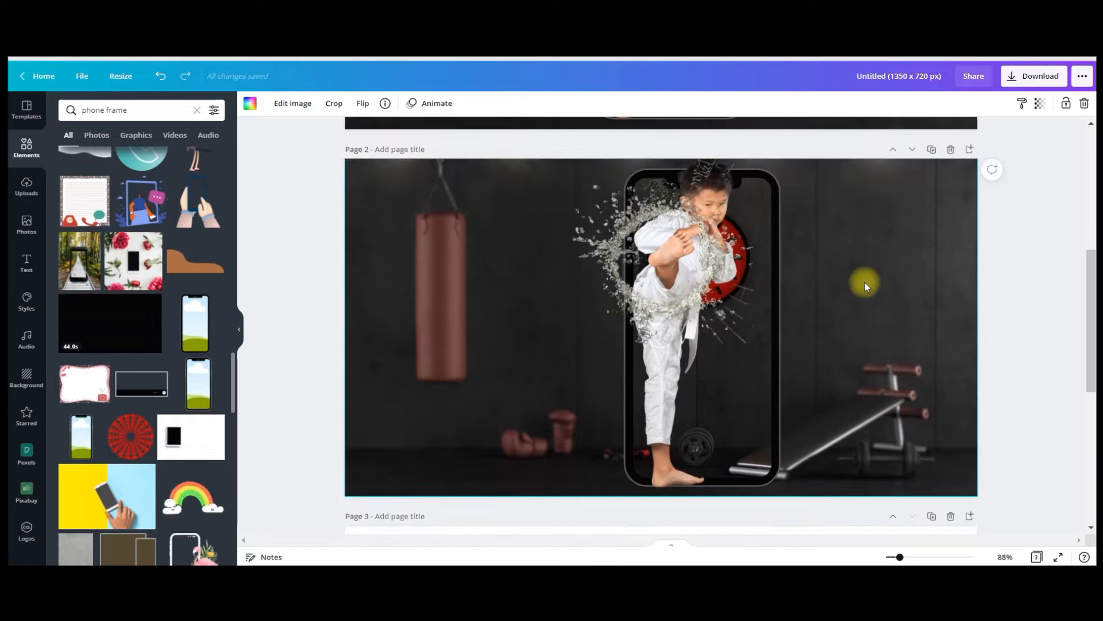